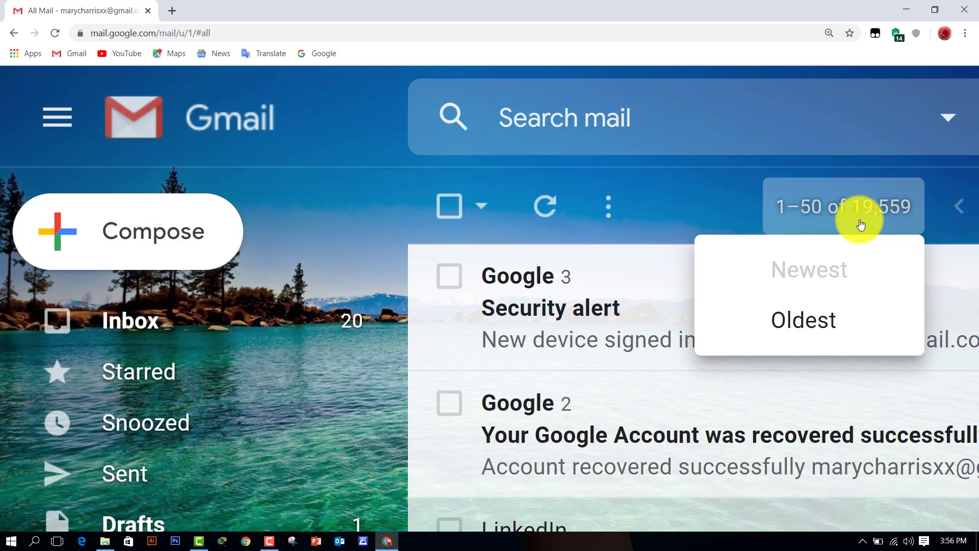
Dismiss the newest/oldest sorting options and reduce the page zoom to show more of the All Mail list
left_click(688, 189)
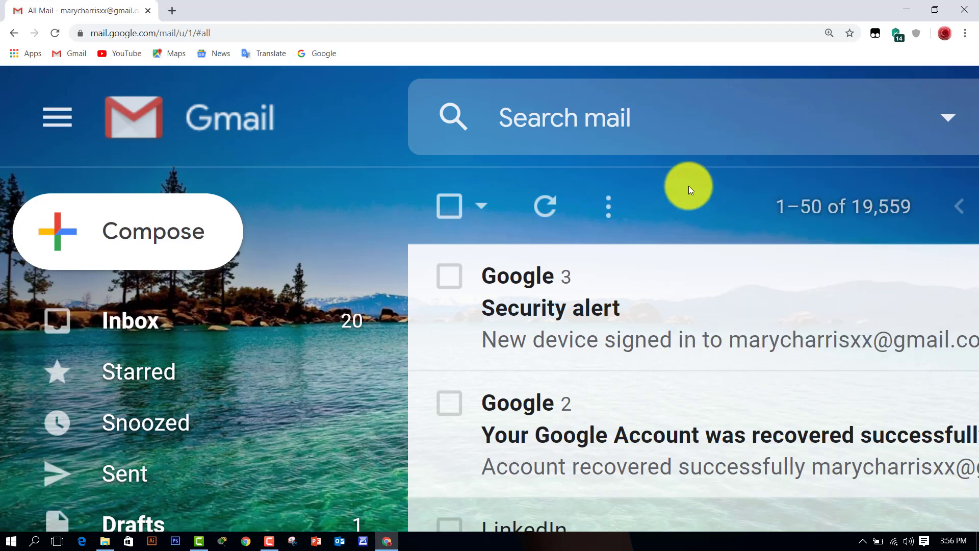
key("ctrl+minus")
key("ctrl+minus")
key("ctrl+minus")
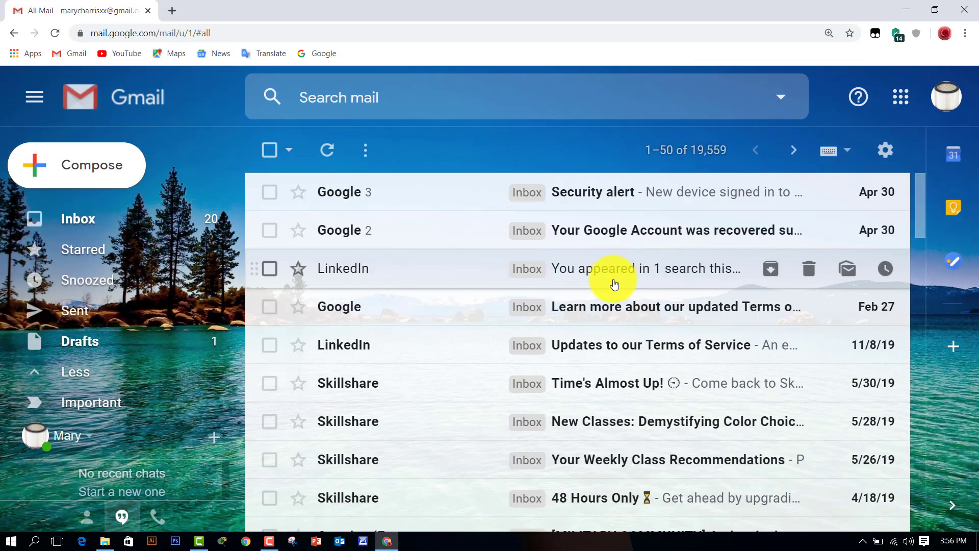
key("ctrl+minus")
key("ctrl+minus")
key("ctrl+minus")
key("ctrl+minus")
key("ctrl+minus")
key("ctrl+minus")
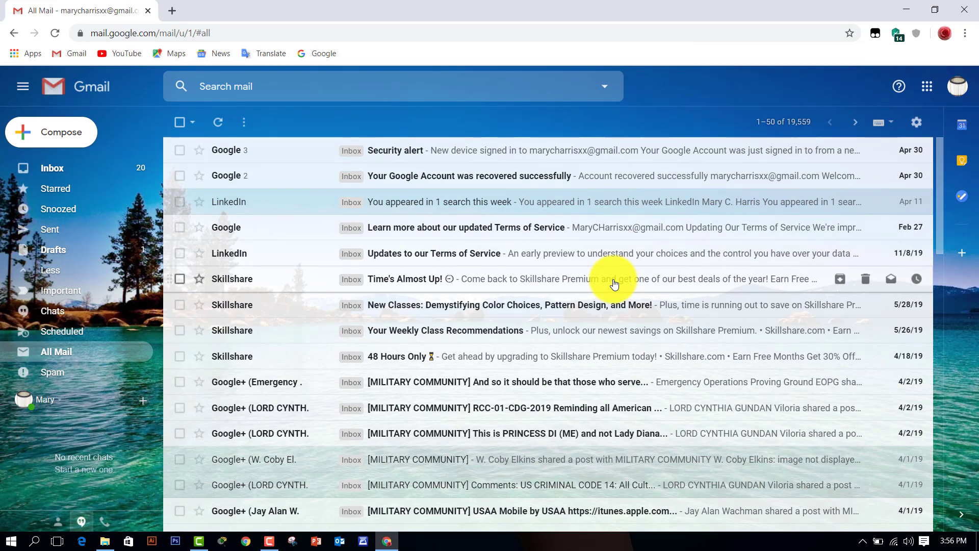
key("ctrl+plus")
key("ctrl+plus")
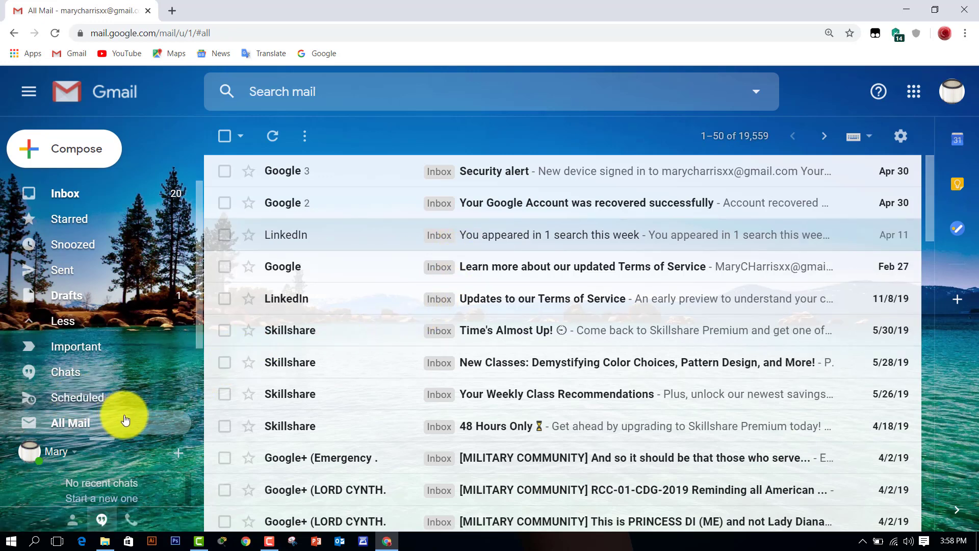
Look through the first page of All Mail messages and return to the newest ones
scroll(571, 248, "down", 1)
scroll(580, 250, "down", 1)
scroll(498, 327, "down", 2)
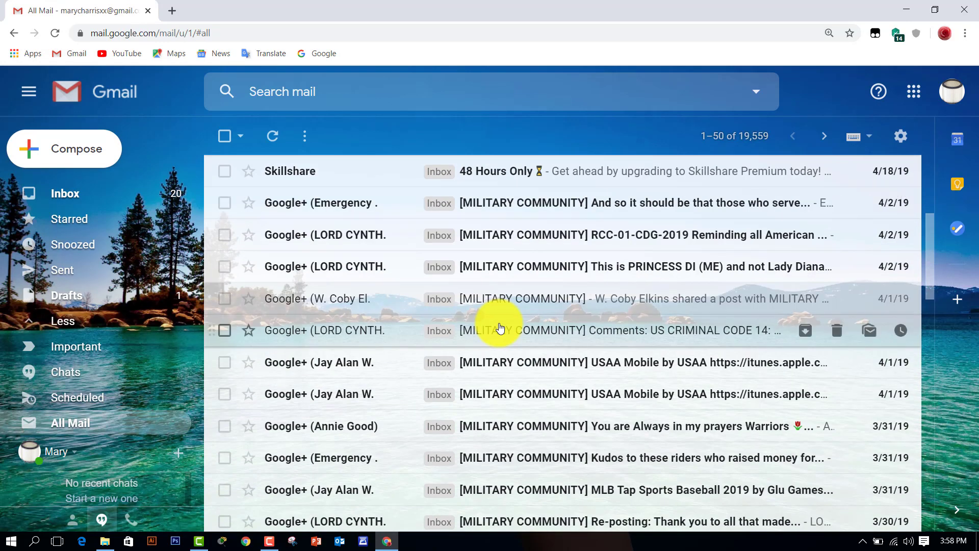
scroll(500, 327, "down", 2)
scroll(499, 327, "down", 3)
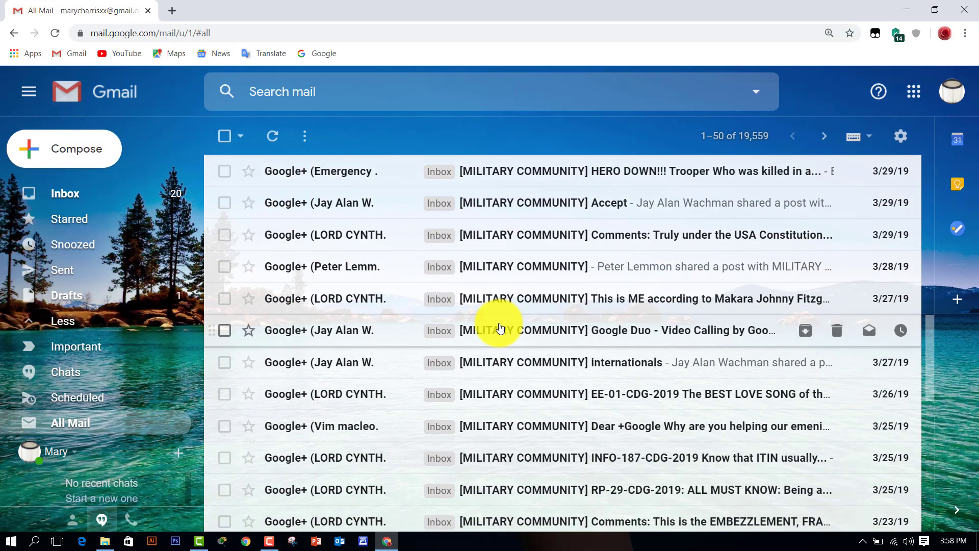
scroll(499, 327, "down", 3)
scroll(498, 325, "up", 10)
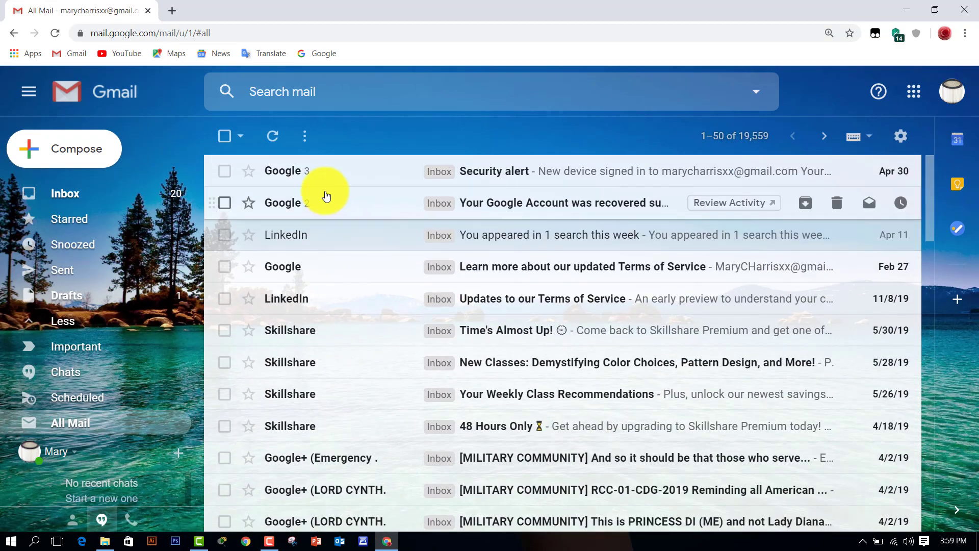
Switch to the Inbox, expand the hidden mailbox labels and open the Twitter message "The fastest way to see every side."
left_click(83, 193)
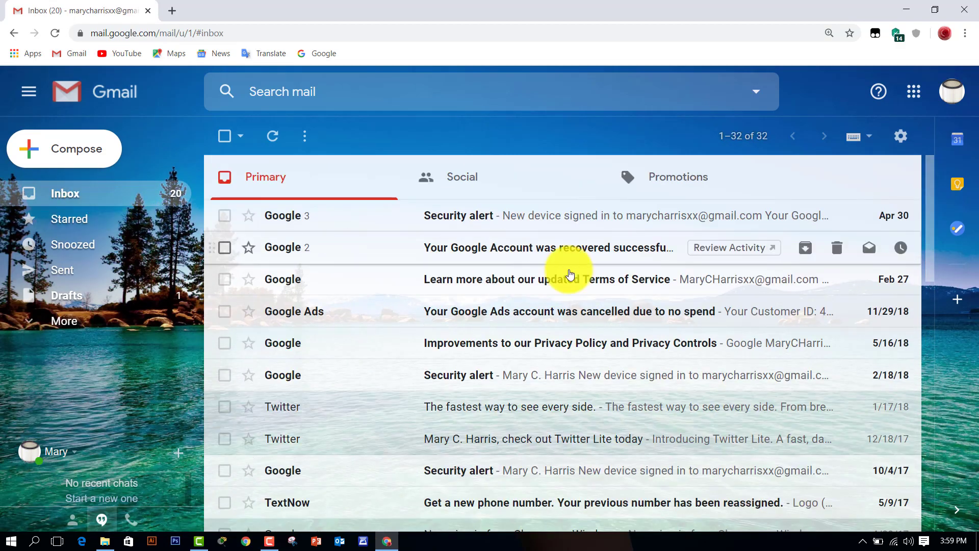
scroll(403, 360, "down", 3)
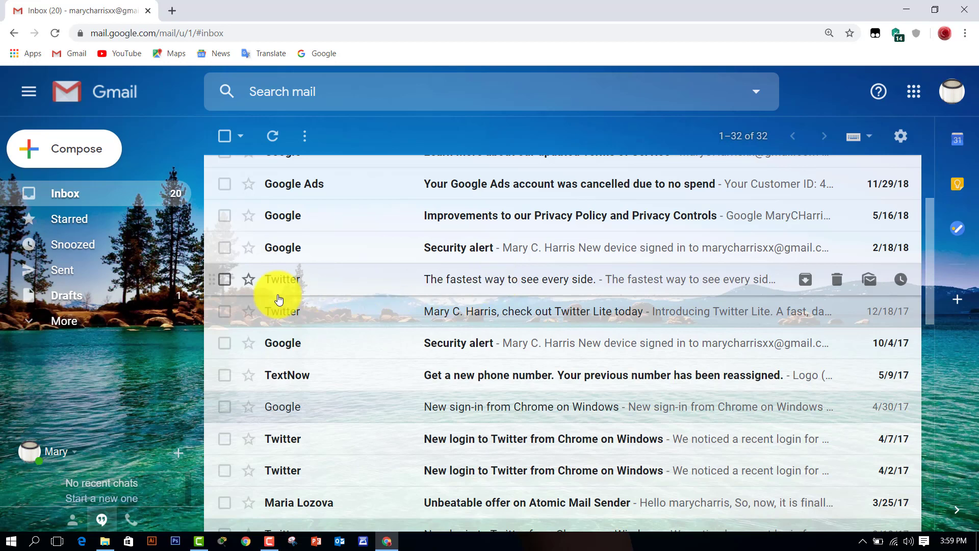
left_click(31, 323)
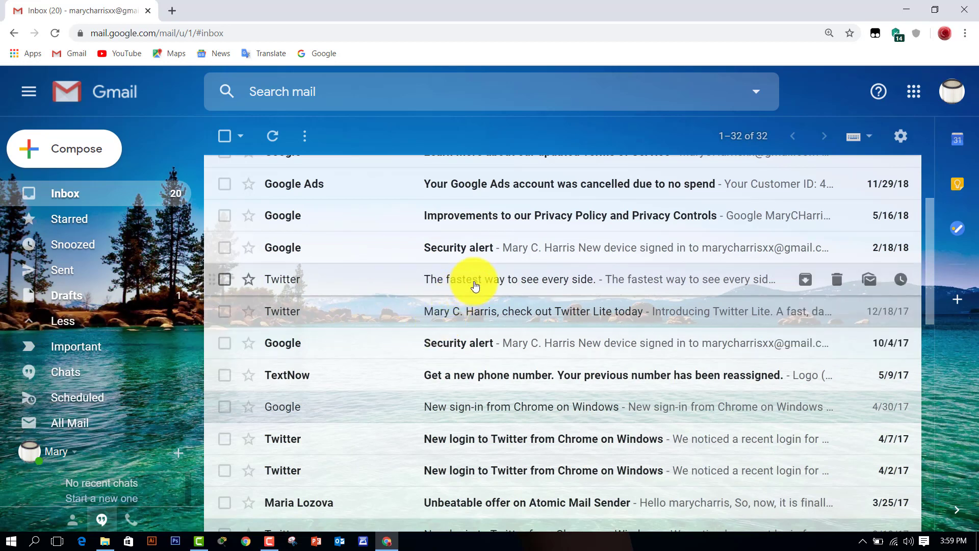
left_click(512, 281)
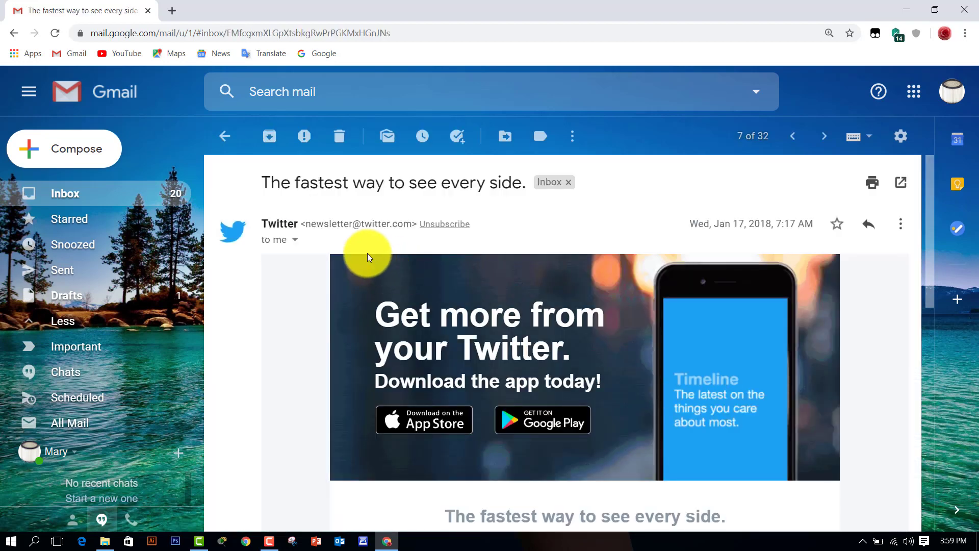
Copy the sender's email address from the header of the open Twitter message
left_click_drag(306, 225, 412, 223)
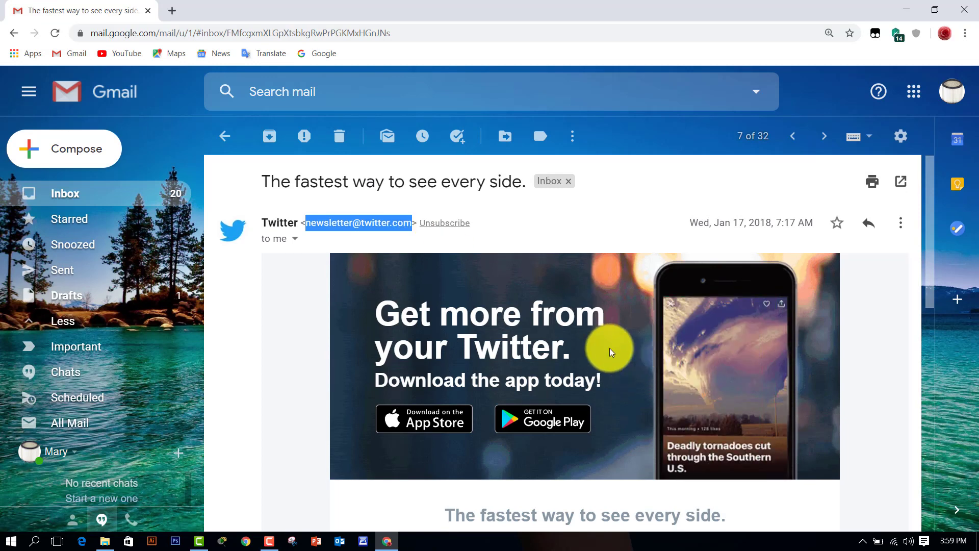
scroll(612, 347, "down", 5)
scroll(720, 369, "up", 5)
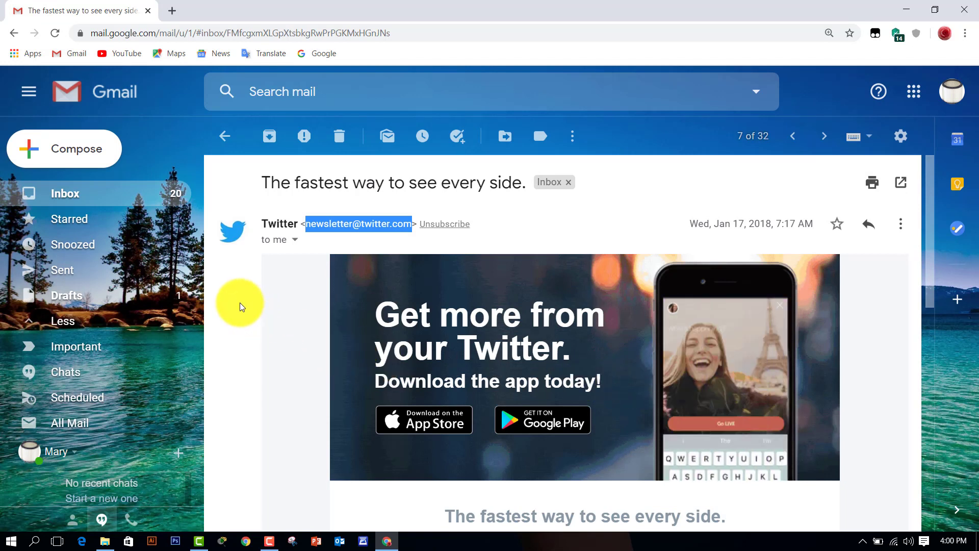
right_click(335, 224)
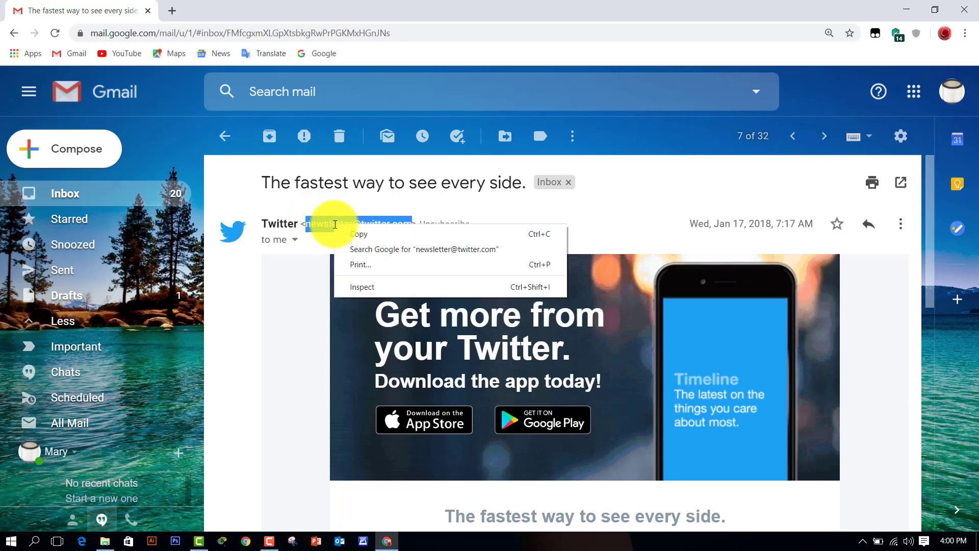
left_click(348, 233)
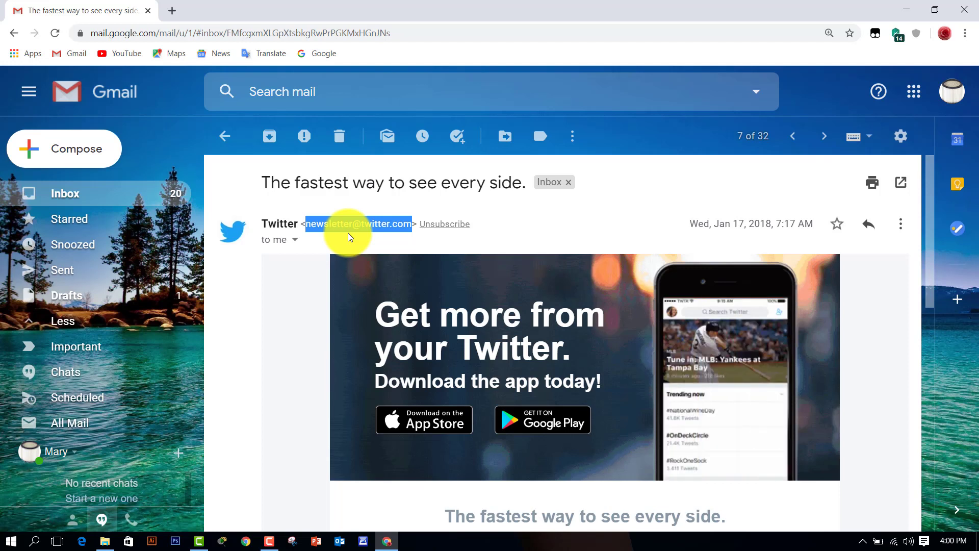
Dismiss the Windows license notice and start a filter for messages like the open Twitter newsletter, checking its sender in the From criterion
left_click(573, 136)
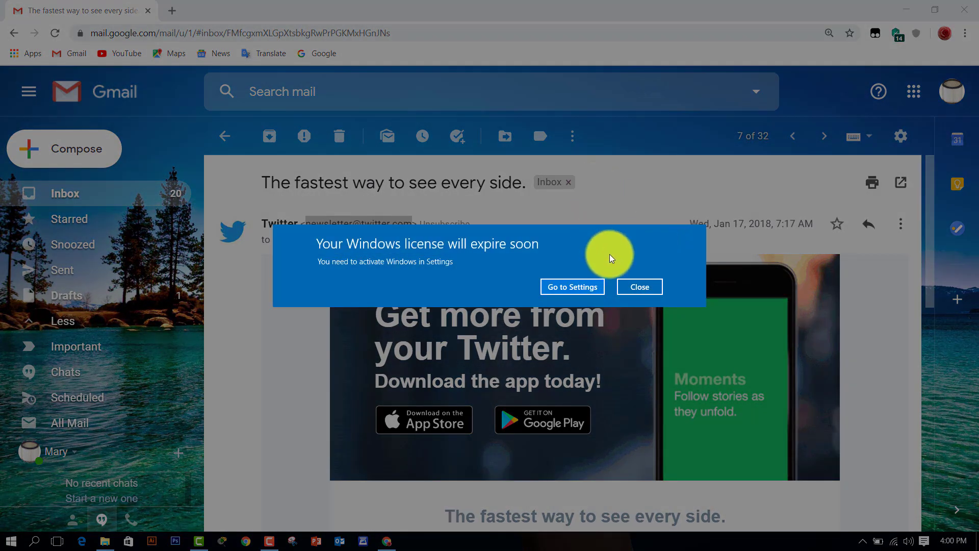
left_click(639, 286)
left_click(572, 135)
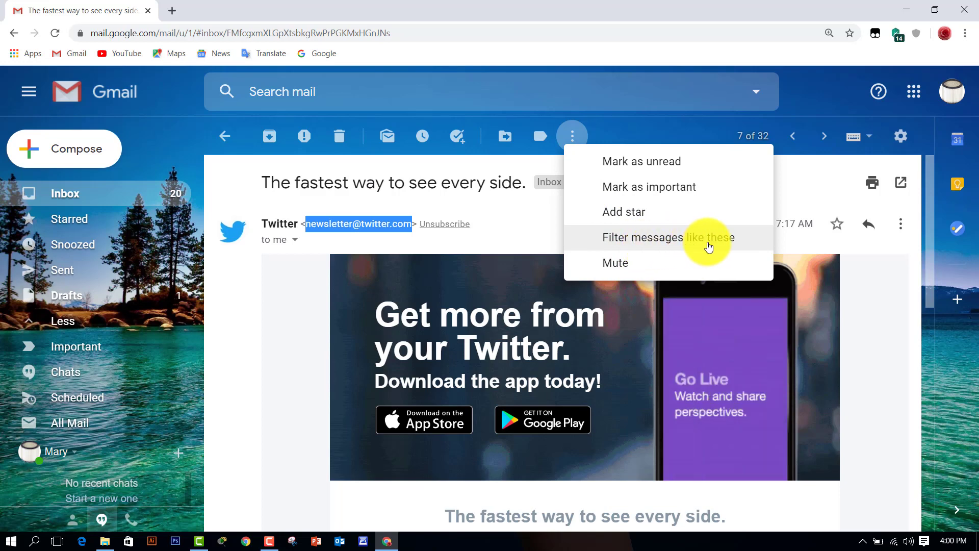
left_click(686, 238)
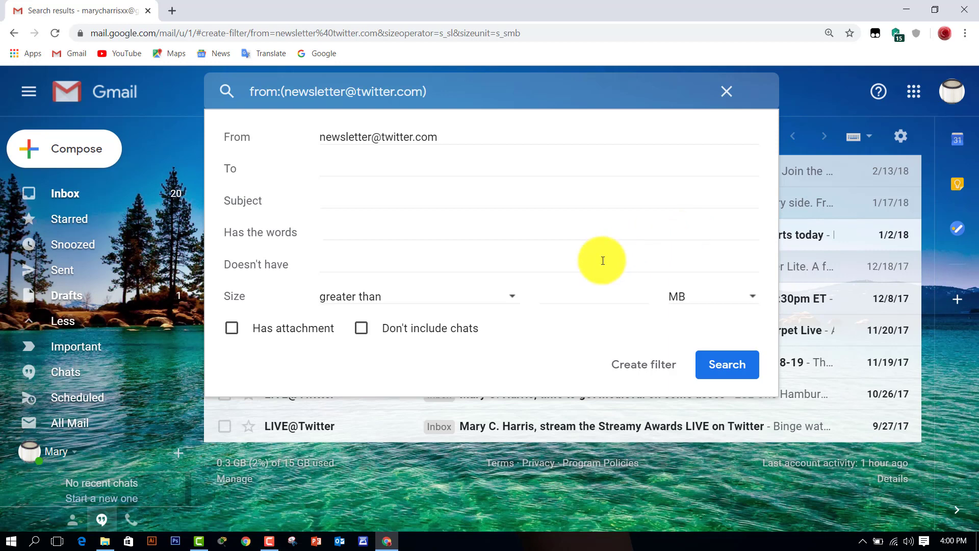
left_click_drag(445, 138, 321, 140)
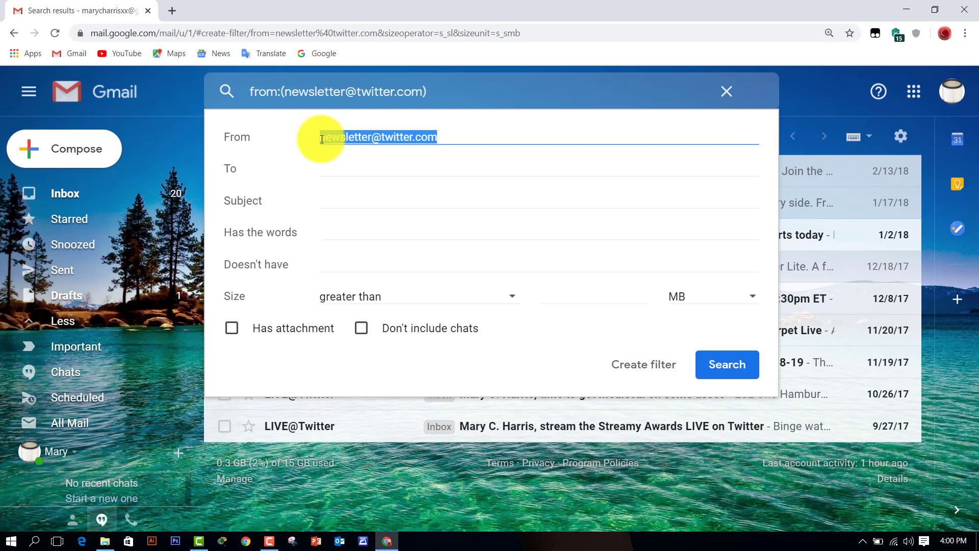
Continue to the filter's actions and enable "Skip the Inbox (Archive it)" and "Mark as read"
left_click(645, 365)
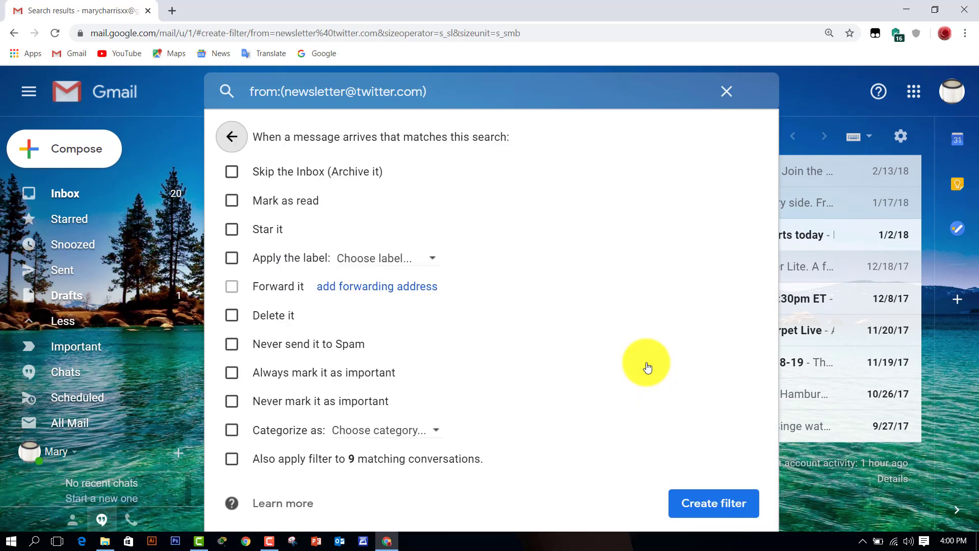
left_click(235, 172)
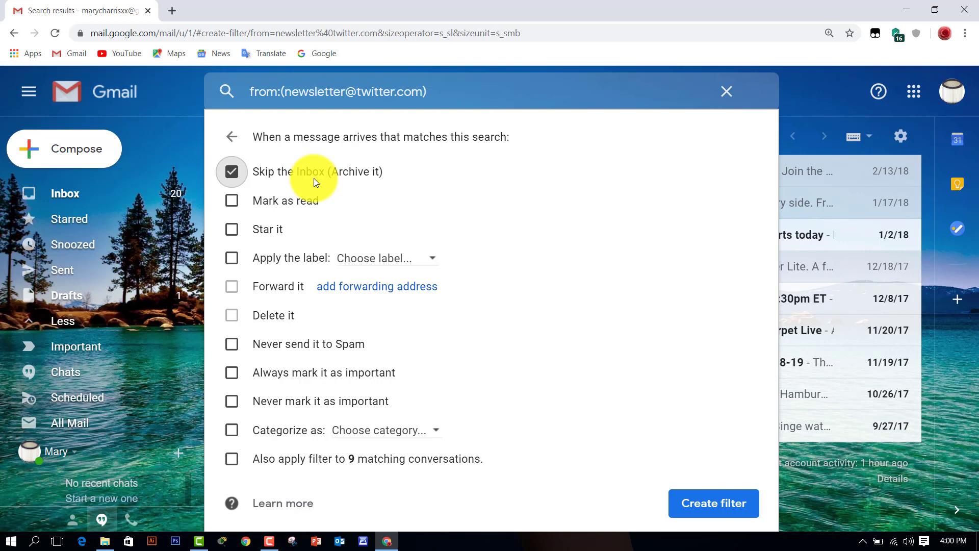
left_click(230, 201)
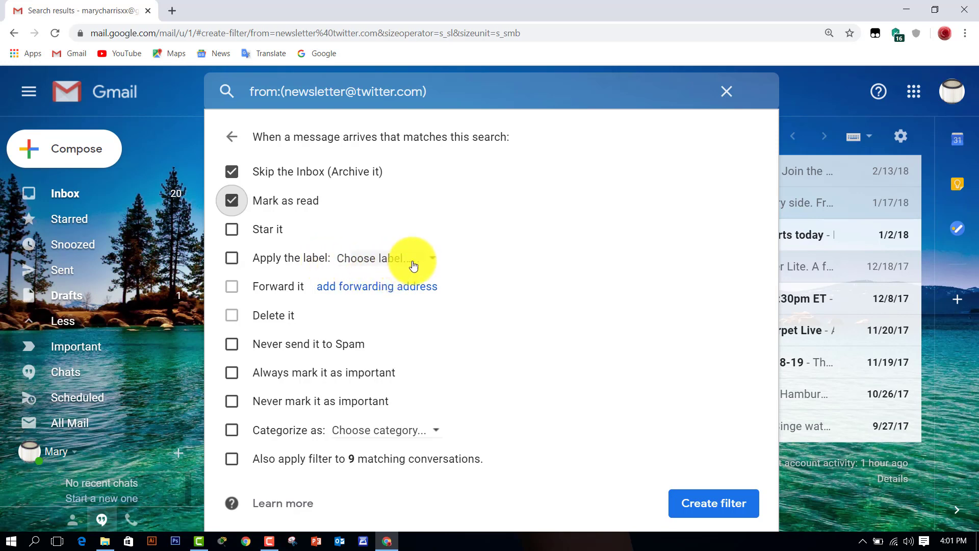
Have the filter apply a new label named Twitter, and create the filter
left_click(435, 263)
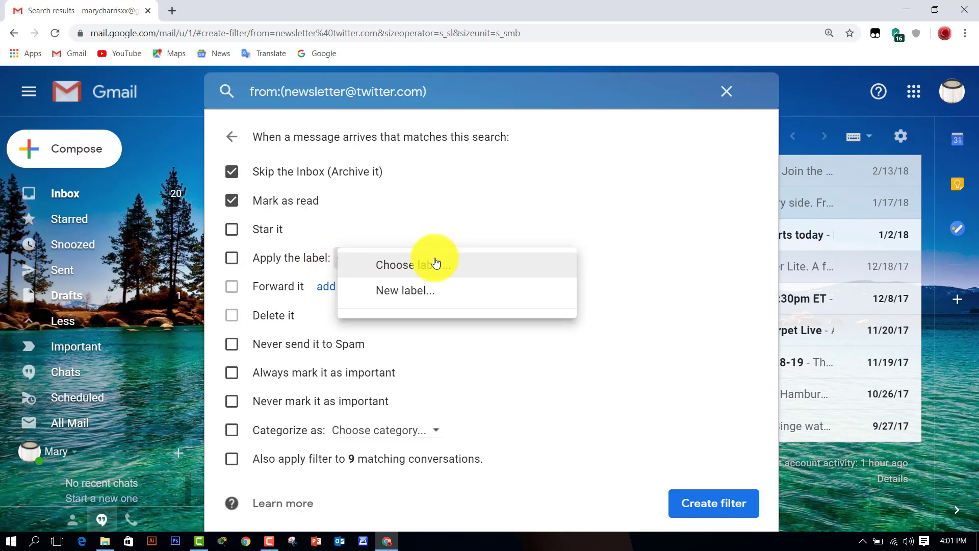
left_click(437, 296)
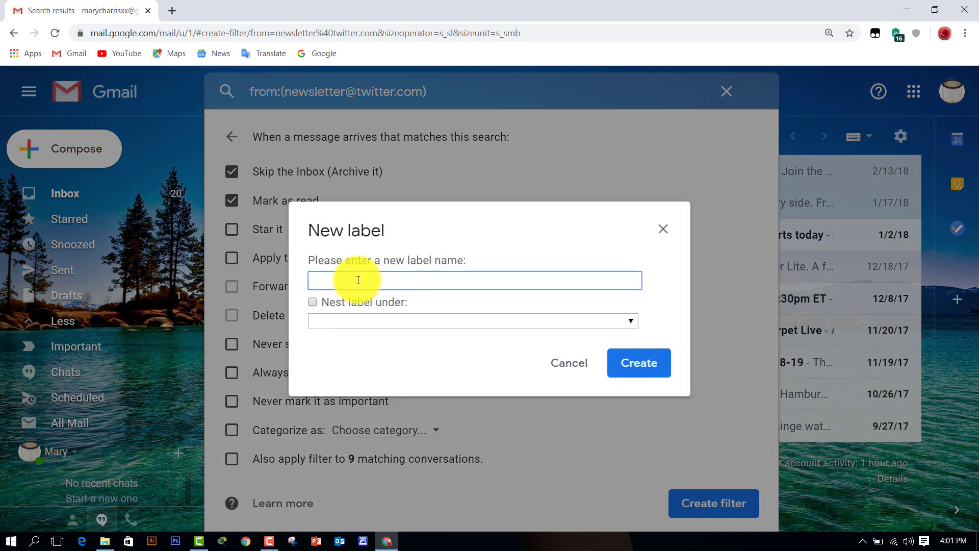
type("Twitter")
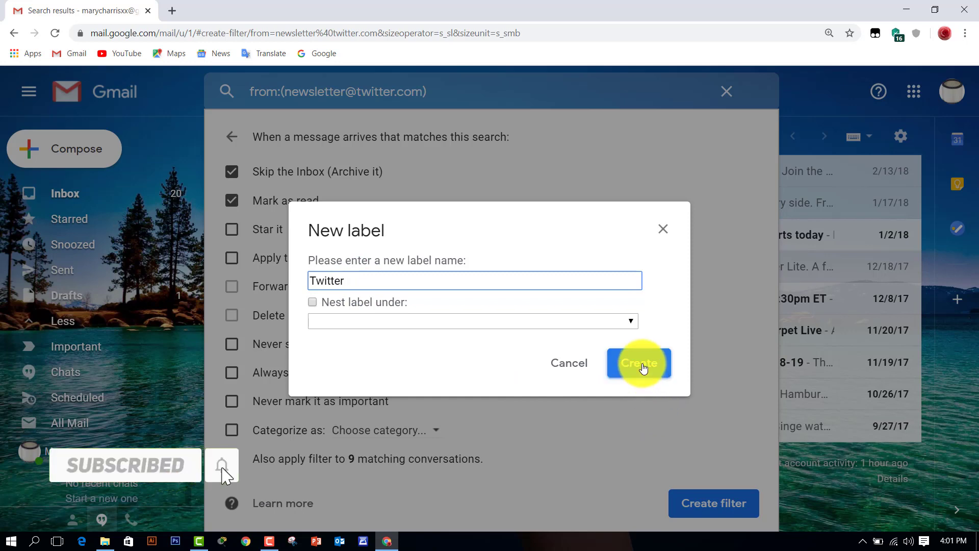
left_click(643, 367)
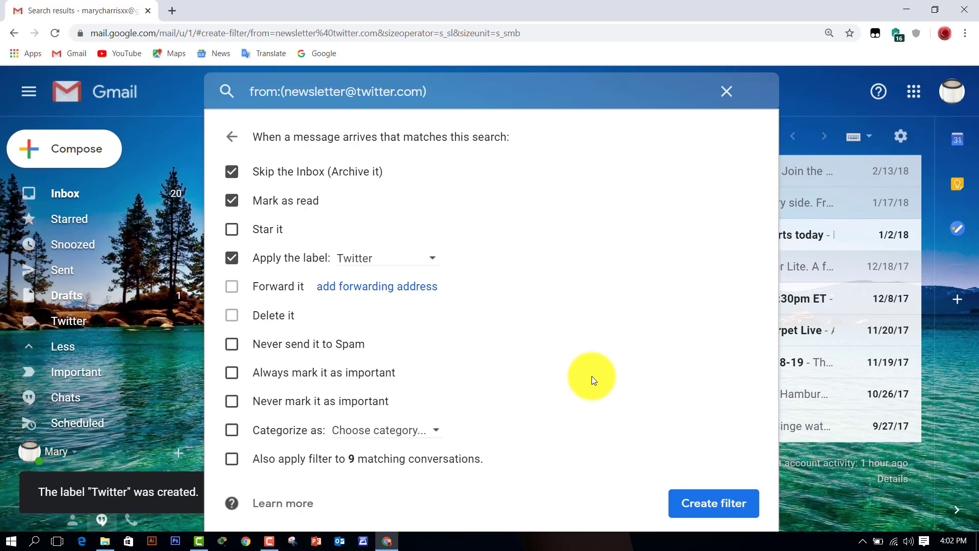
left_click(729, 503)
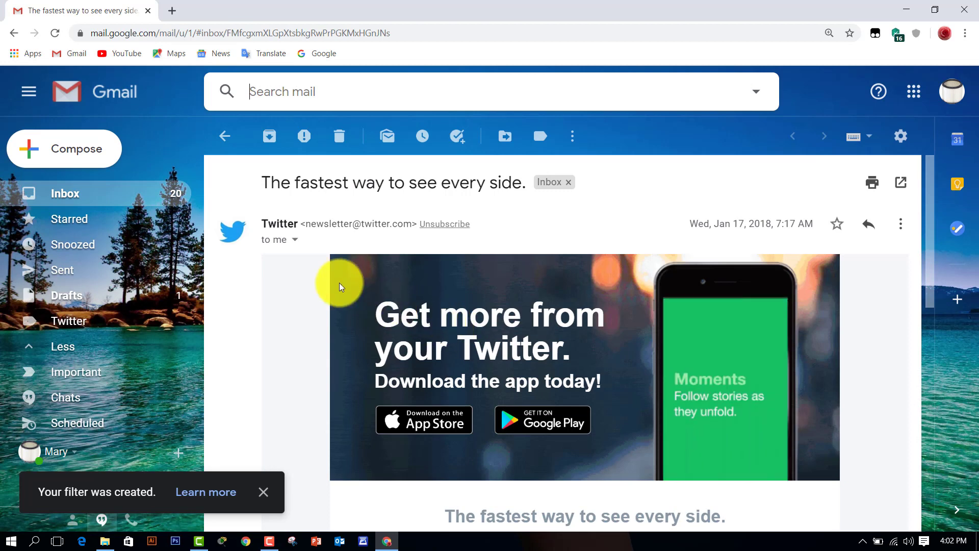
Leave the open message, check the conversations under the Twitter label and return to the Inbox
left_click(230, 141)
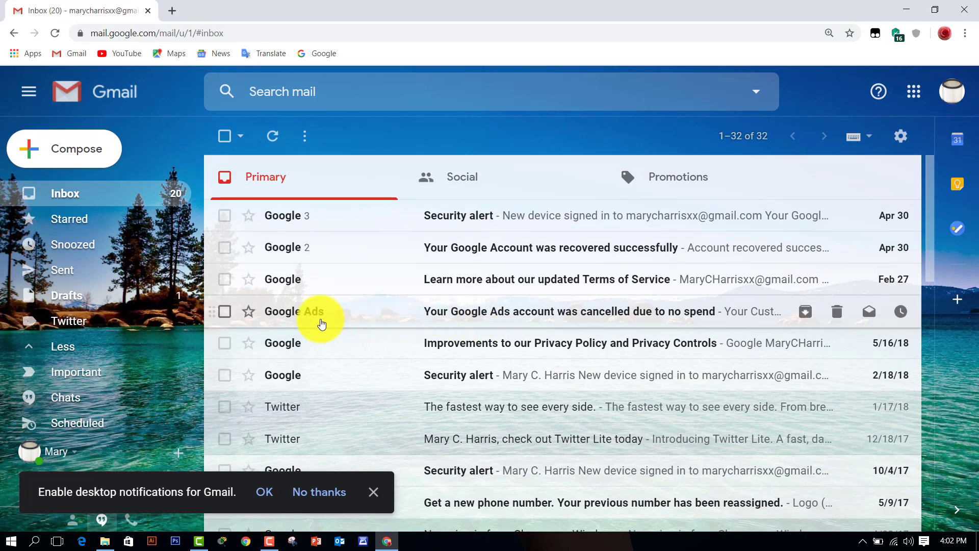
left_click(61, 321)
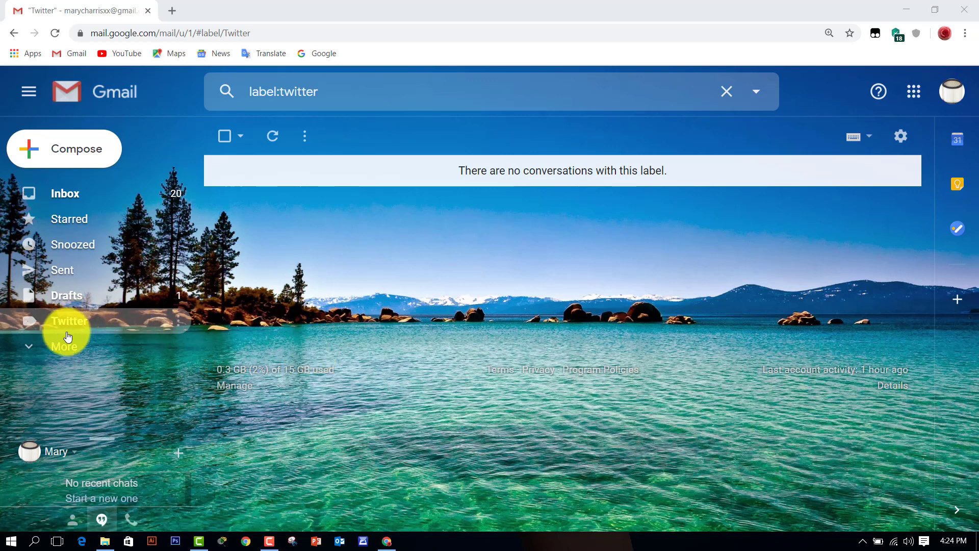
left_click(79, 198)
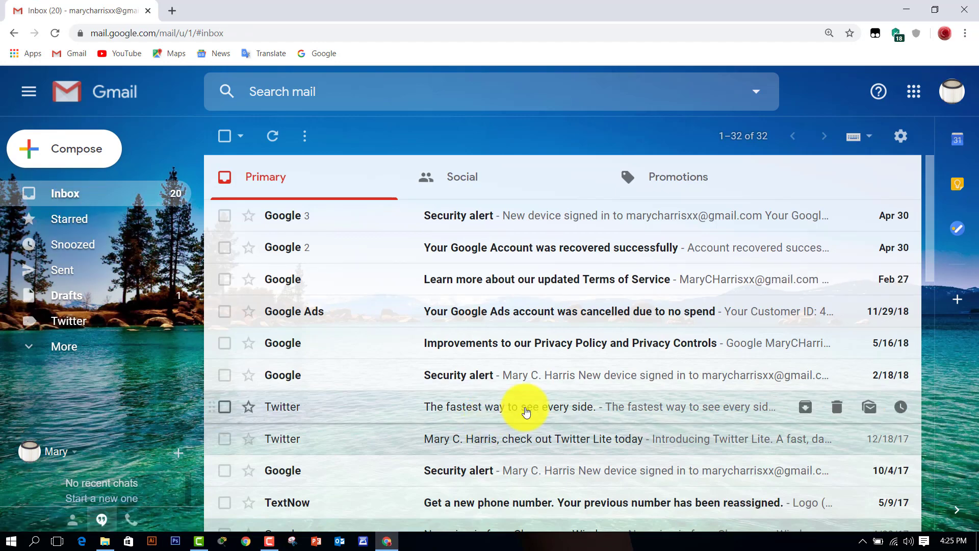
Find the Facebook message "Re: Thank you for submitting your ID" further down the Inbox and open it
scroll(526, 411, "down", 6)
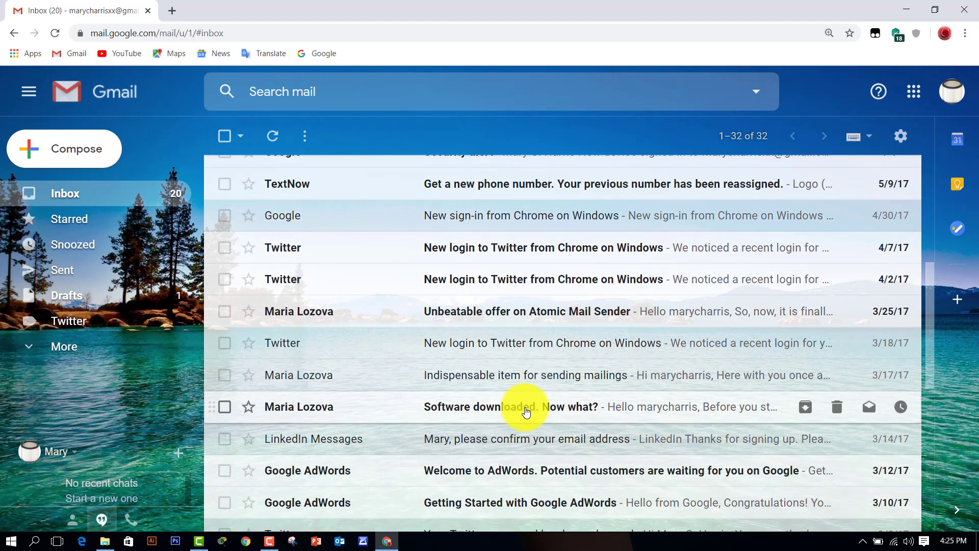
scroll(526, 411, "down", 4)
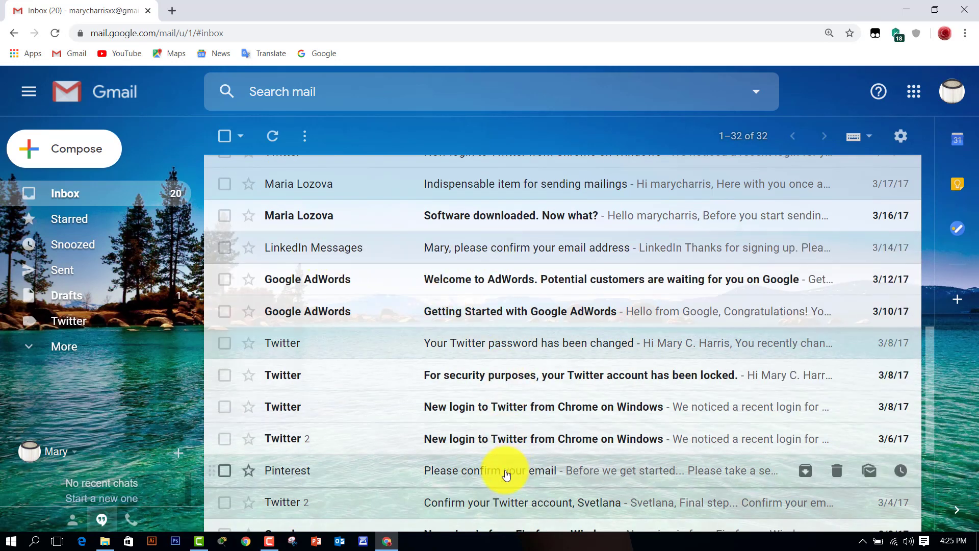
scroll(501, 474, "down", 1)
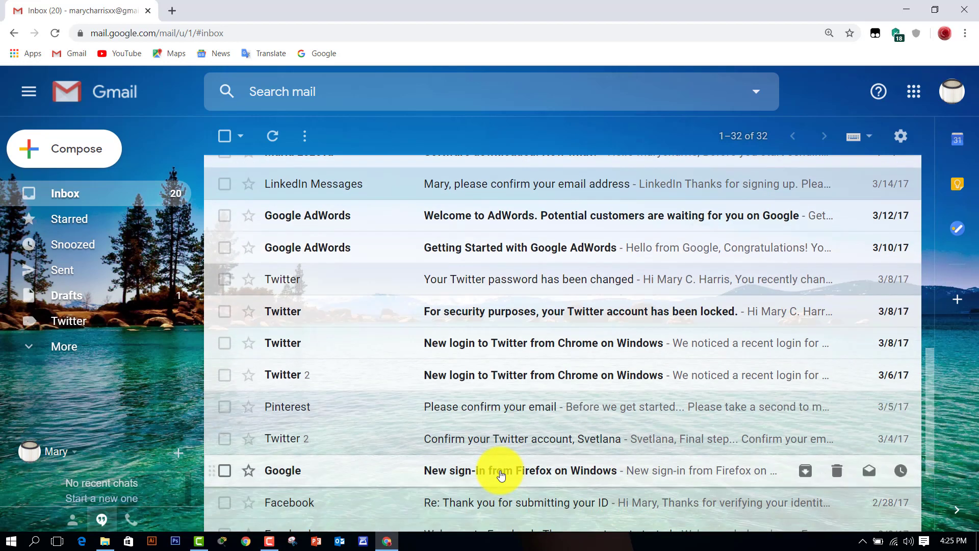
scroll(500, 475, "down", 1)
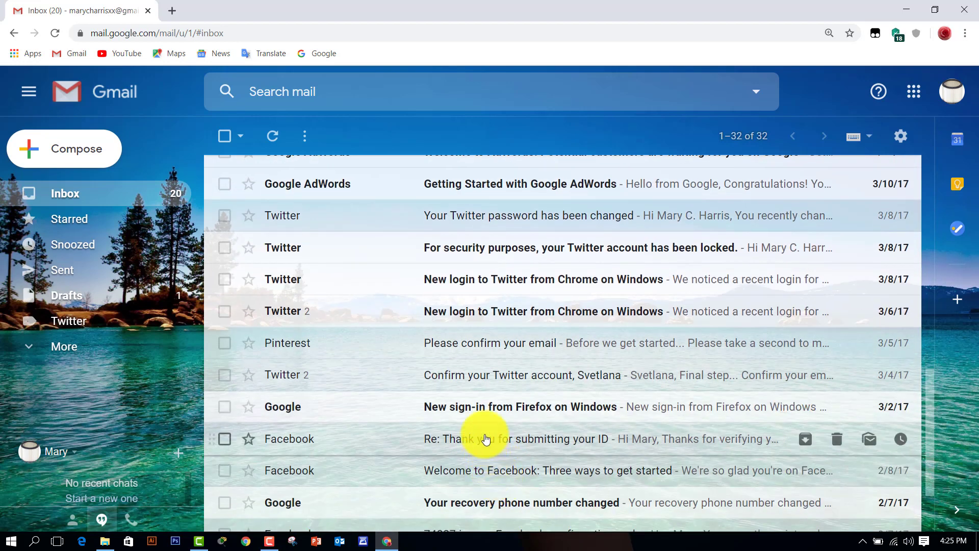
left_click(485, 441)
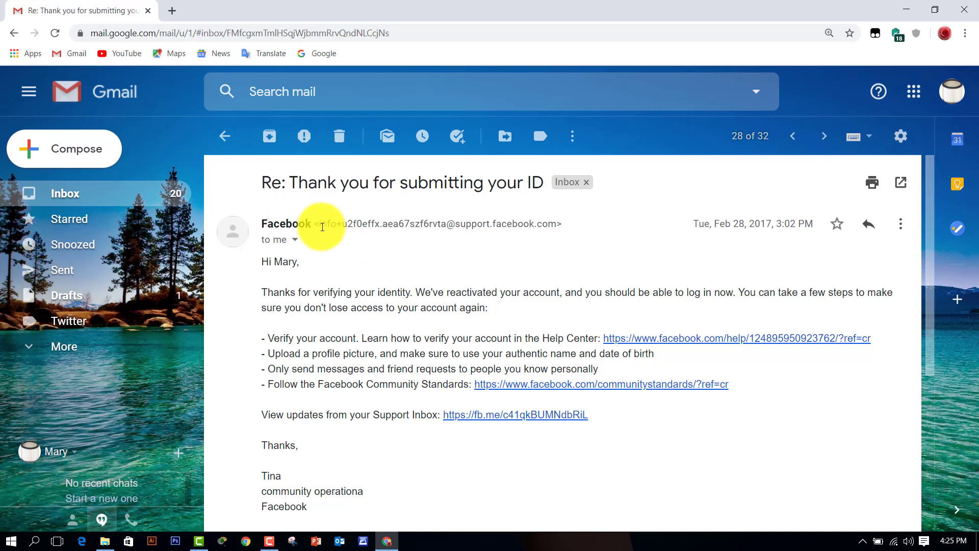
Copy the sender's e-mail address from the header of the open Facebook message
left_click_drag(319, 223, 559, 223)
right_click(457, 227)
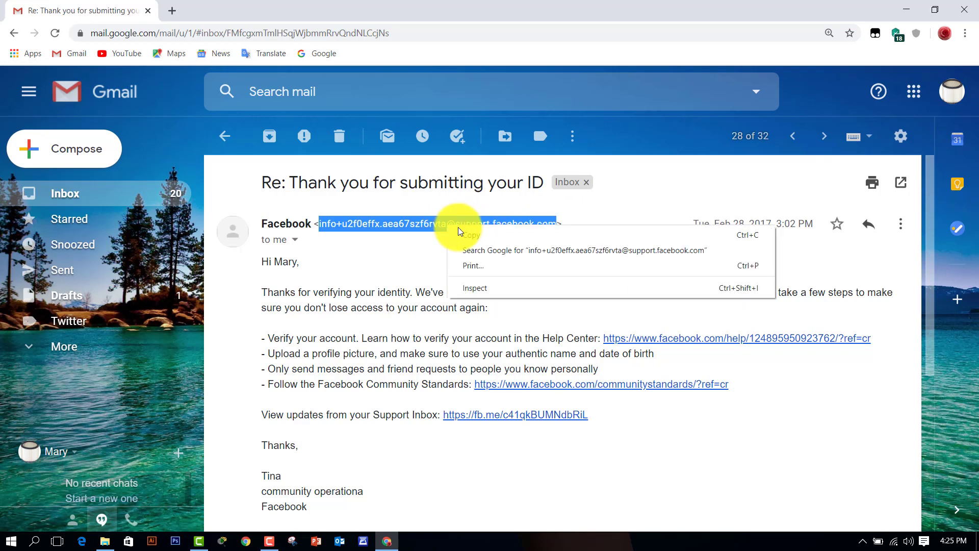
left_click(469, 231)
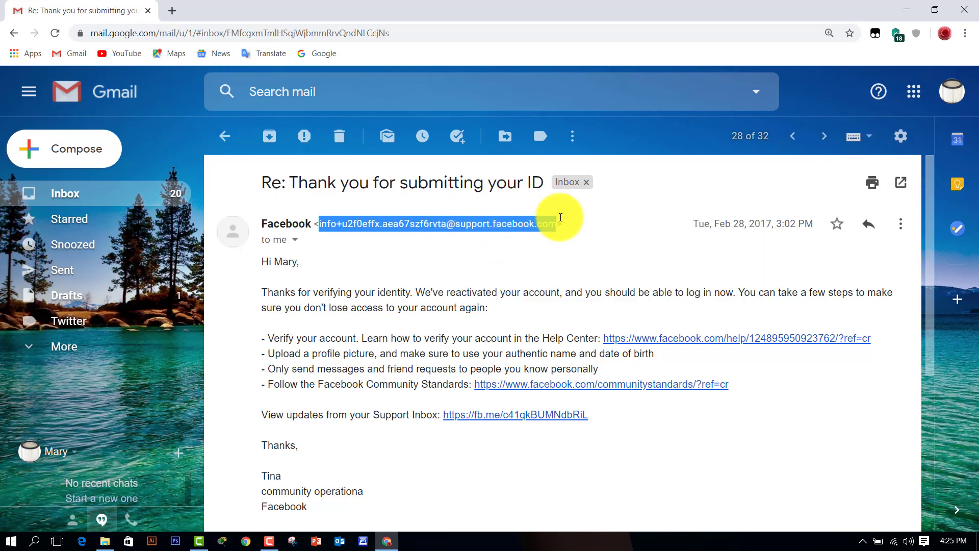
left_click(572, 136)
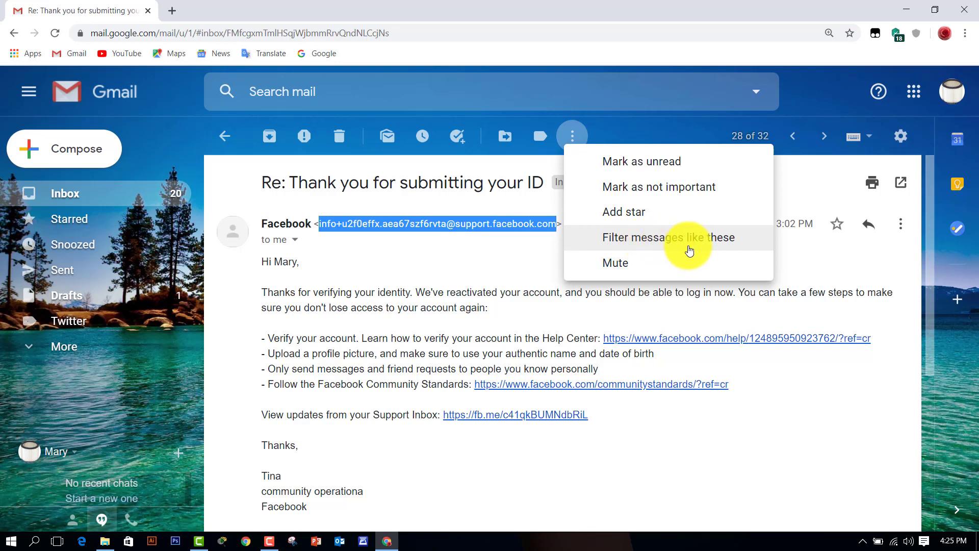
left_click(504, 251)
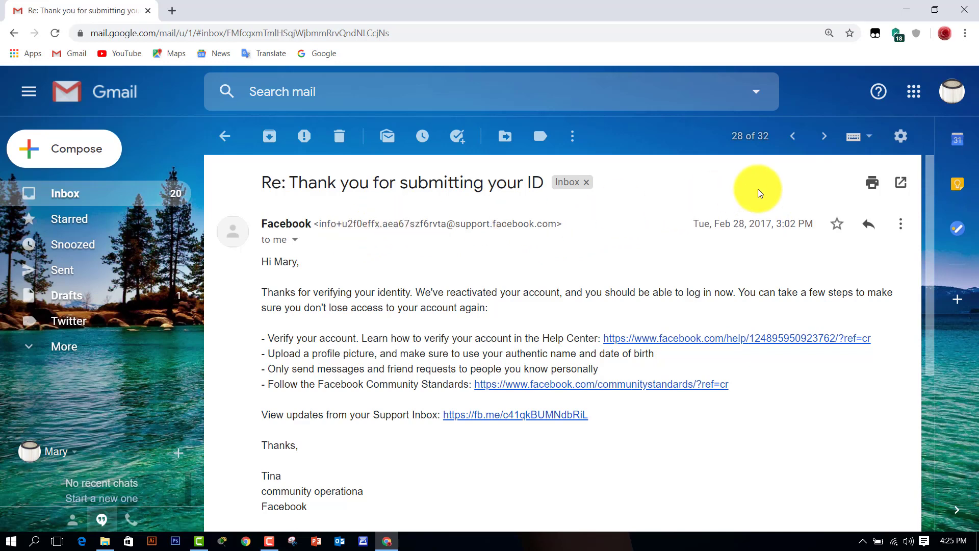
Go to the Filters and Blocked Addresses settings and start a new filter
left_click(901, 137)
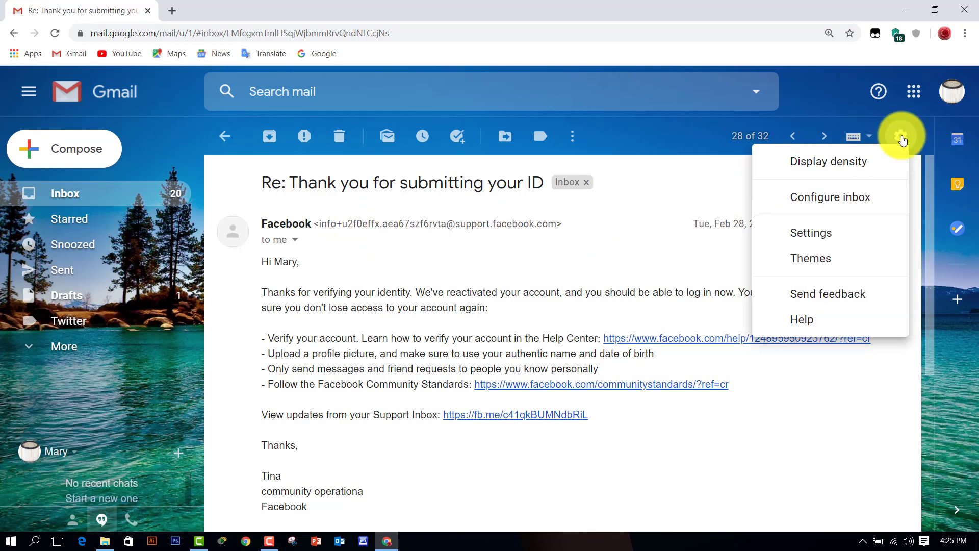
left_click(818, 234)
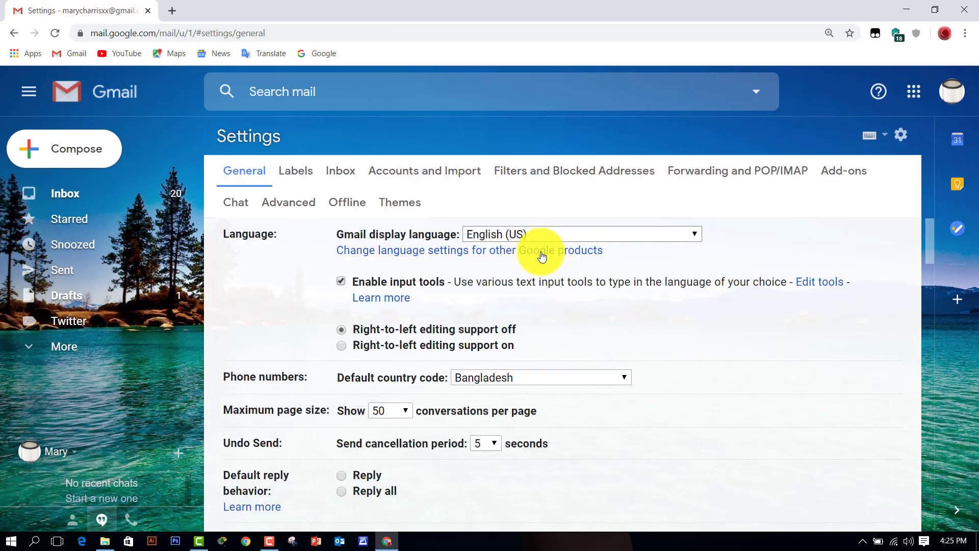
left_click(577, 173)
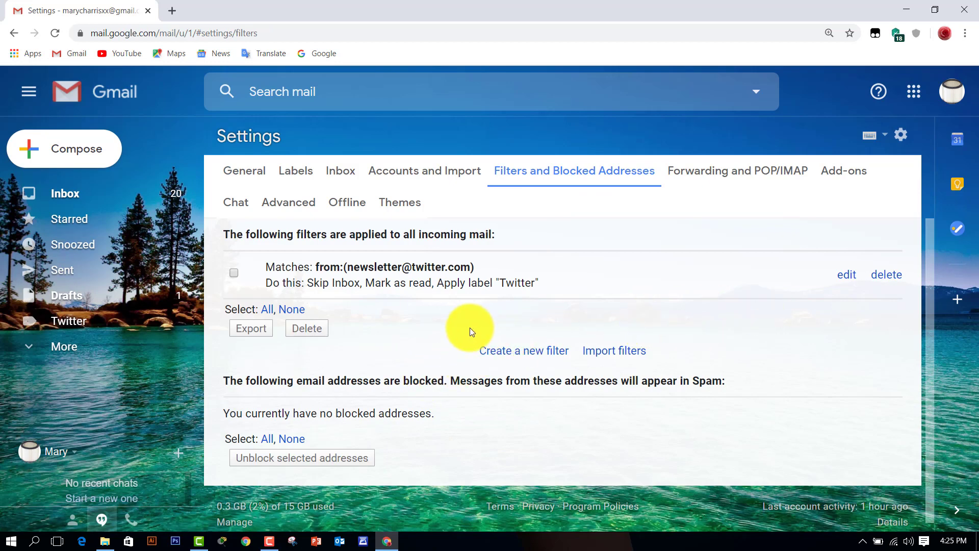
left_click(522, 352)
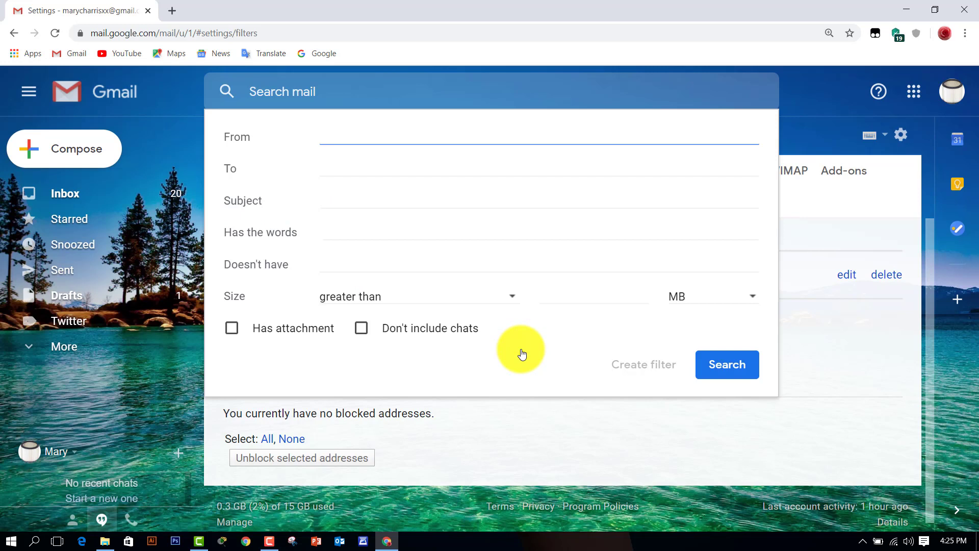
Use the copied Facebook address as the filter's sender, and enable "Skip the Inbox (Archive it)" and "Mark as read" as its actions
right_click(325, 135)
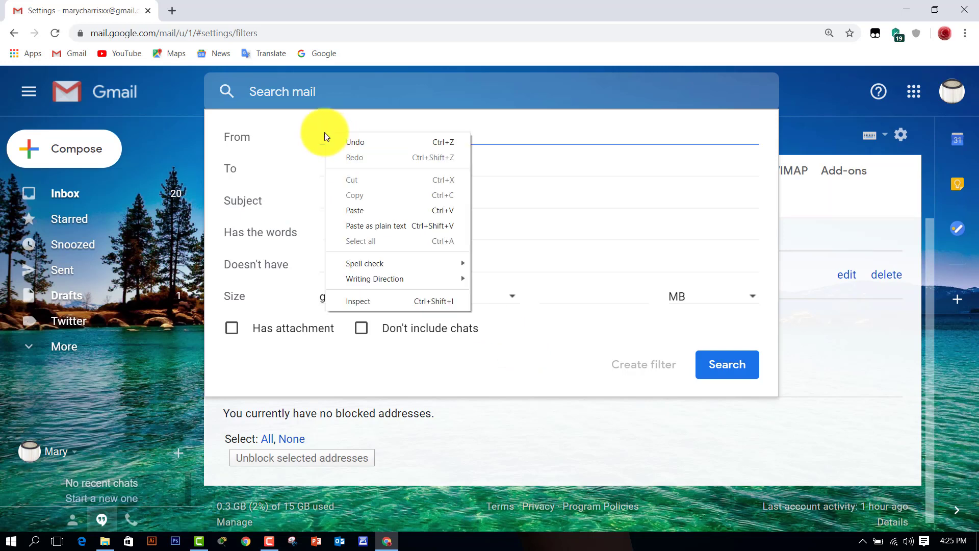
left_click(363, 210)
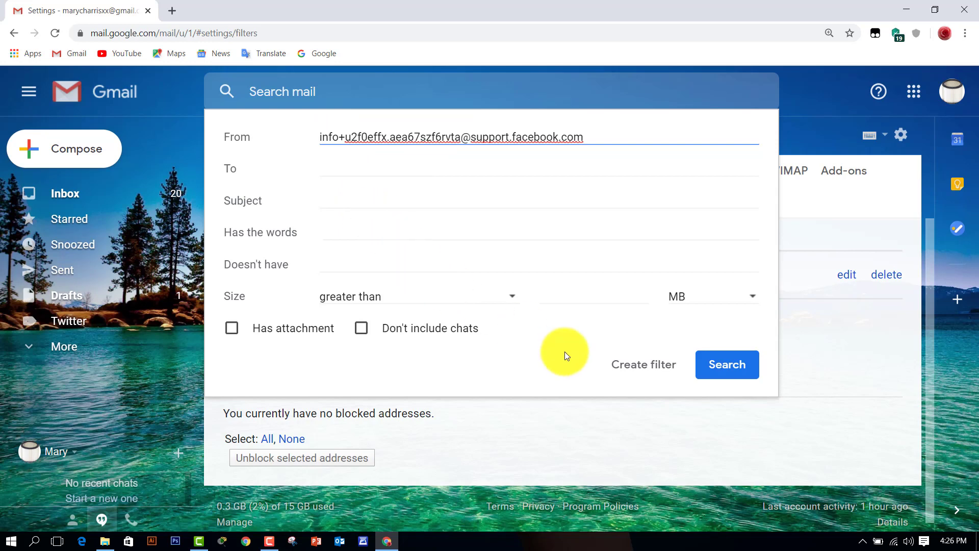
left_click(643, 368)
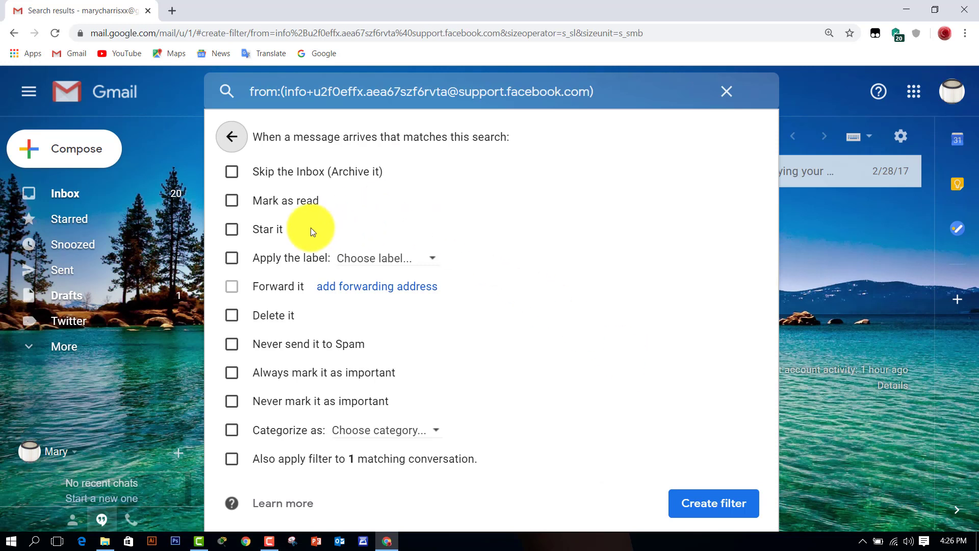
left_click(232, 172)
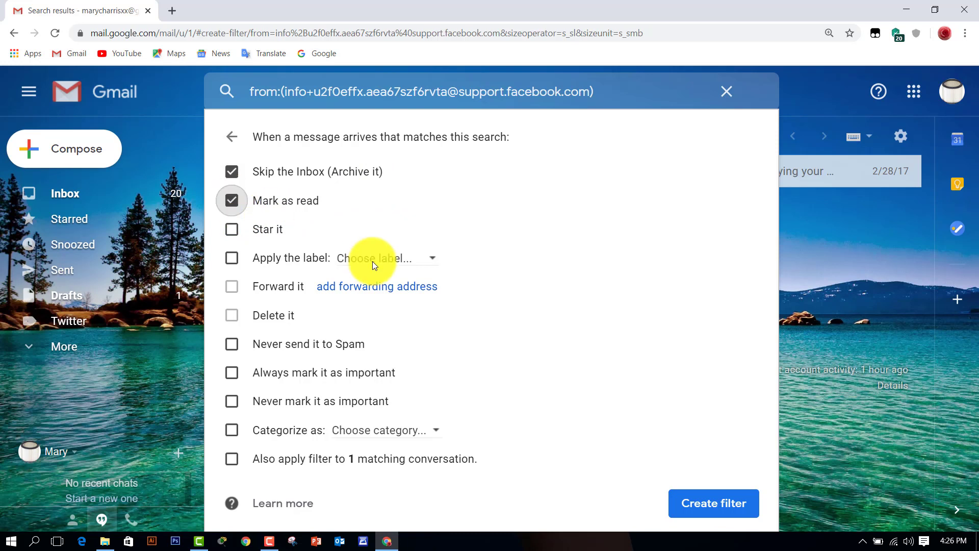
Have the filter apply a new label named Facebook, and create the filter
left_click(429, 262)
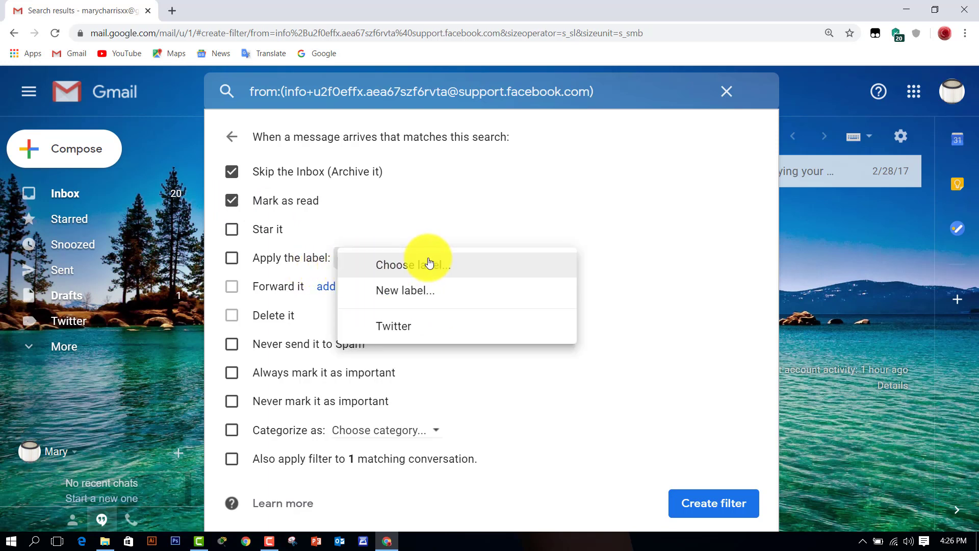
left_click(422, 292)
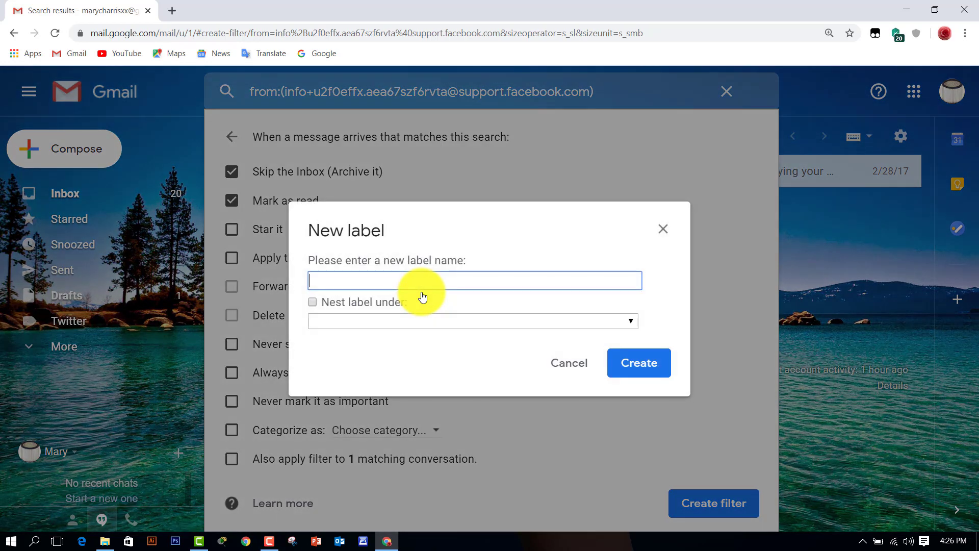
type("Facebook")
left_click(645, 367)
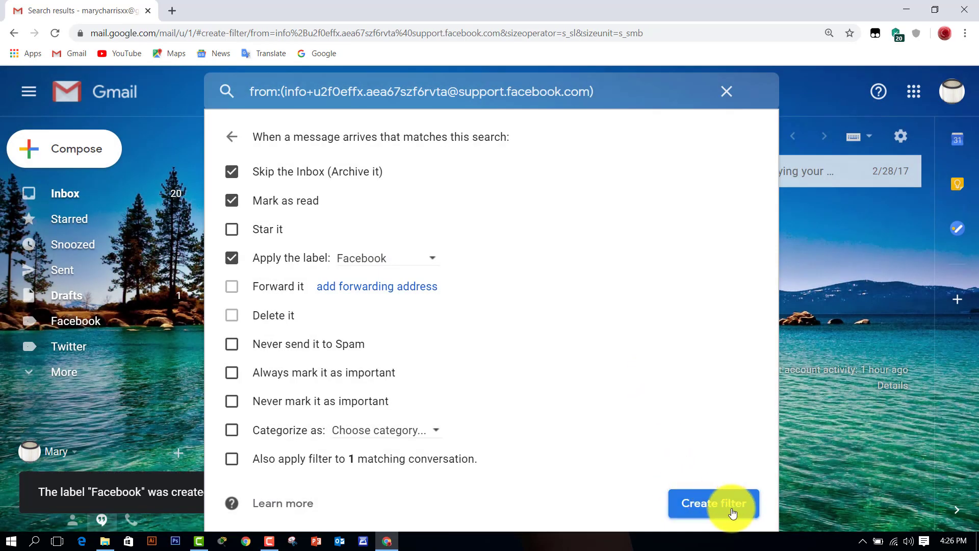
left_click(722, 505)
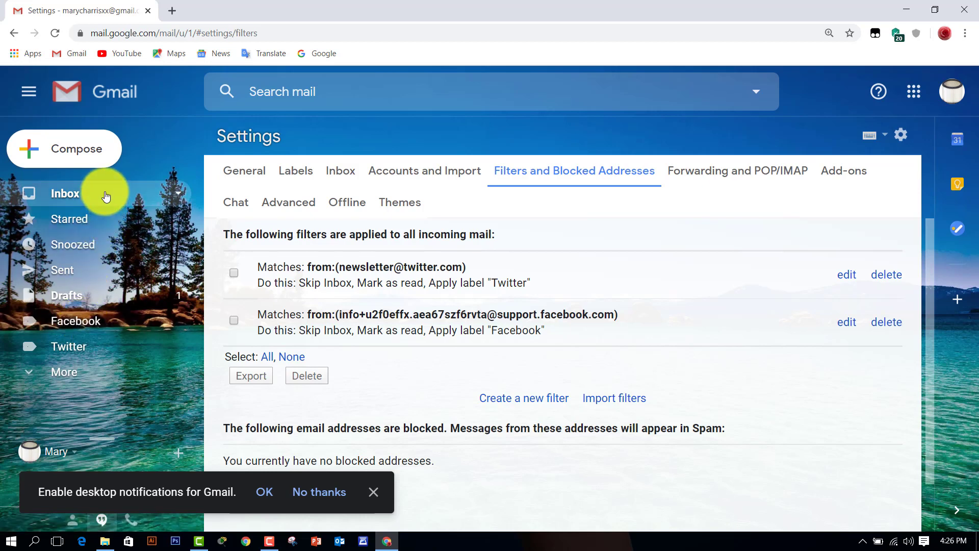
Return to the Inbox and dismiss the desktop notifications prompt
left_click(105, 196)
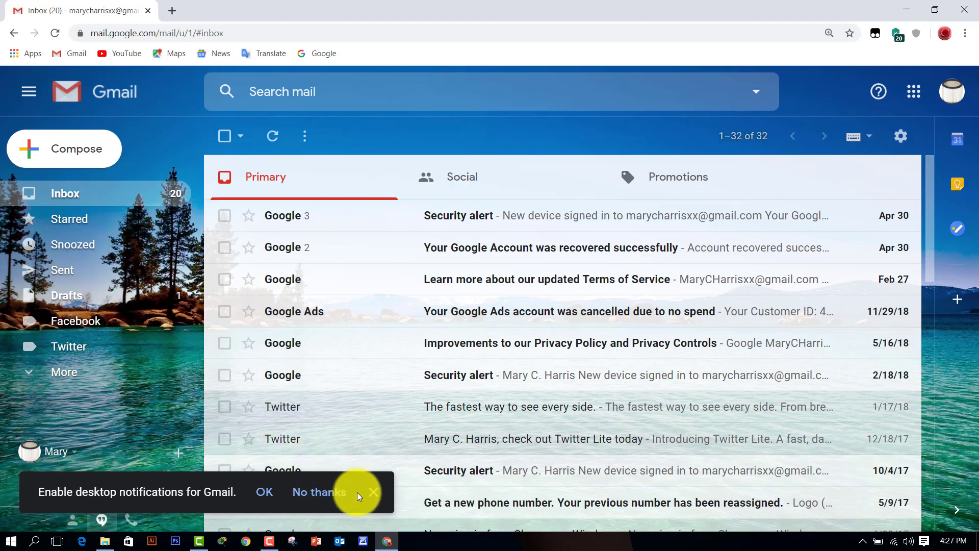
left_click(373, 491)
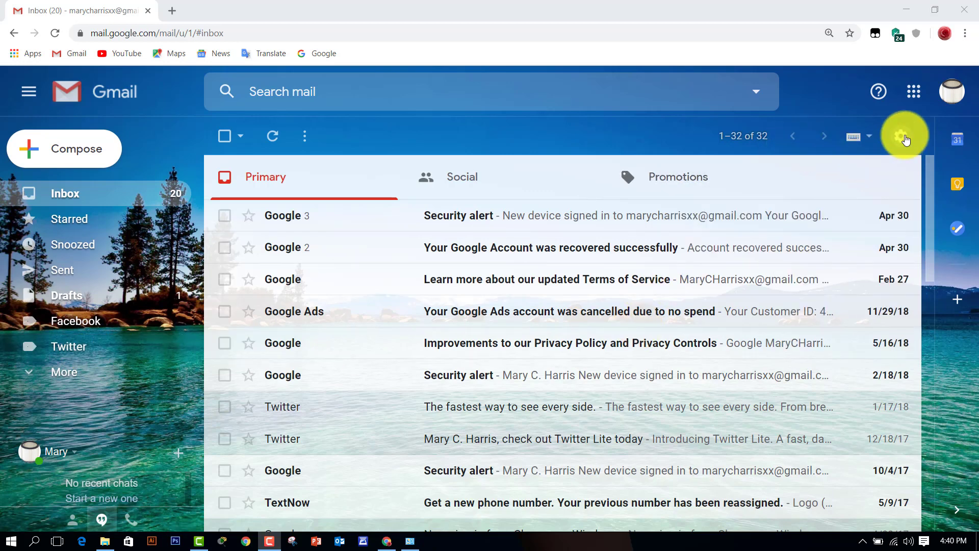
Open the Labels settings and review the visibility options and actions of the Facebook and Twitter labels
left_click(901, 138)
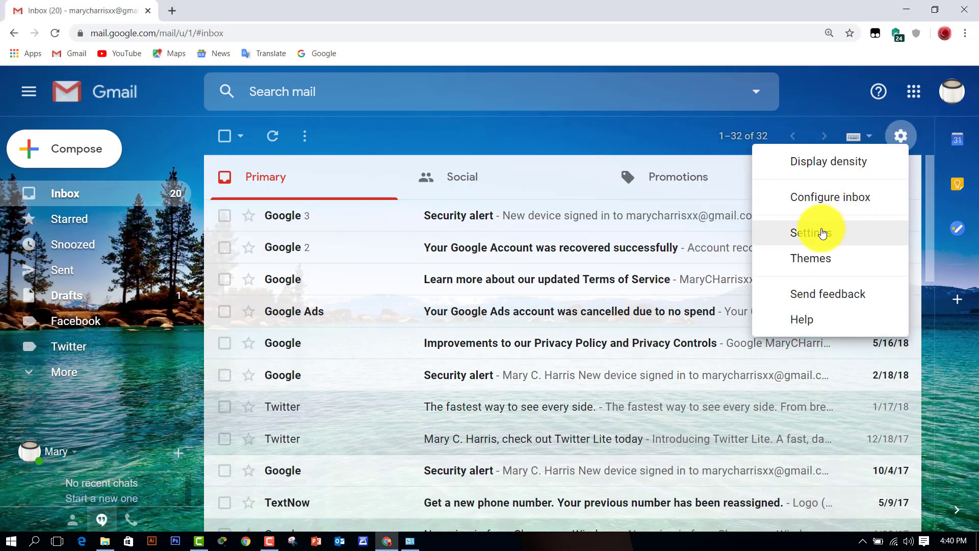
left_click(822, 233)
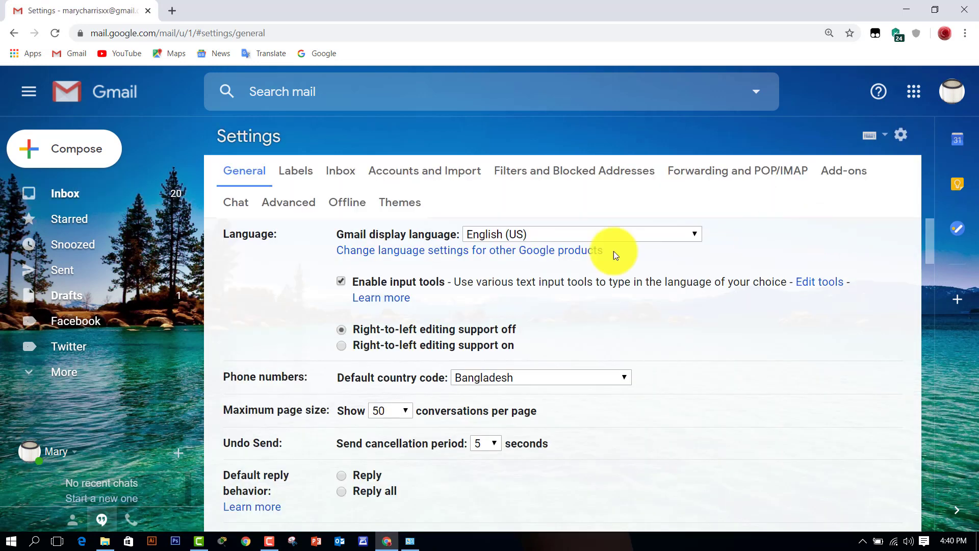
left_click(290, 175)
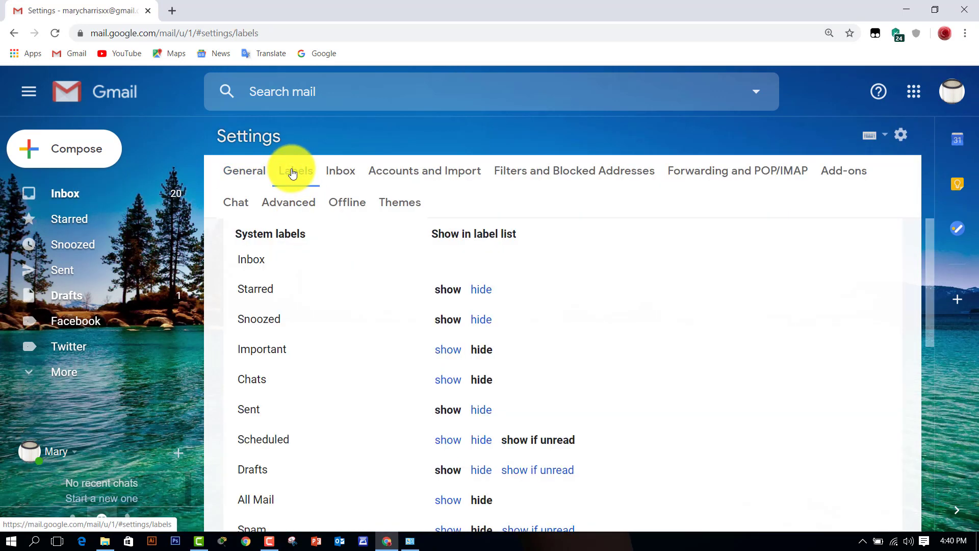
scroll(606, 361, "down", 1)
scroll(607, 361, "down", 10)
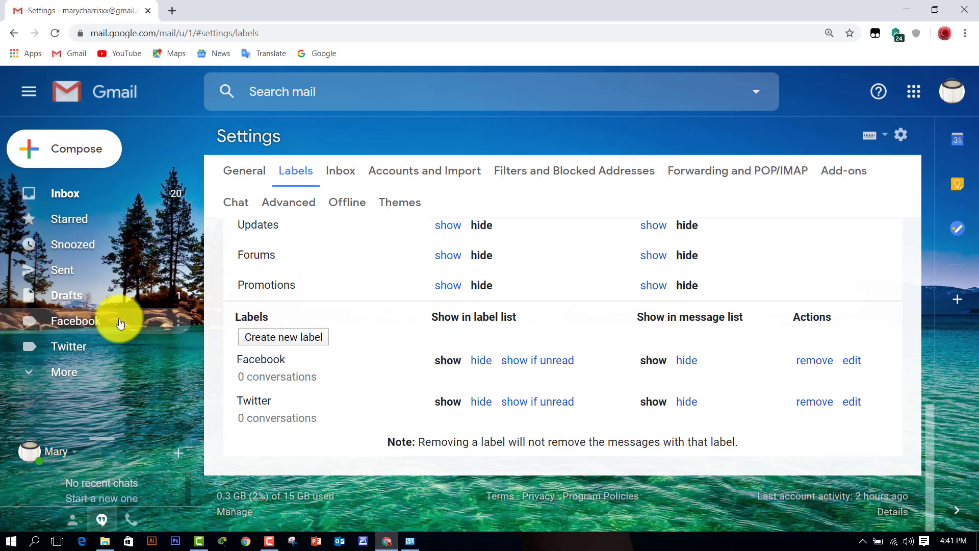
scroll(310, 277, "up", 5)
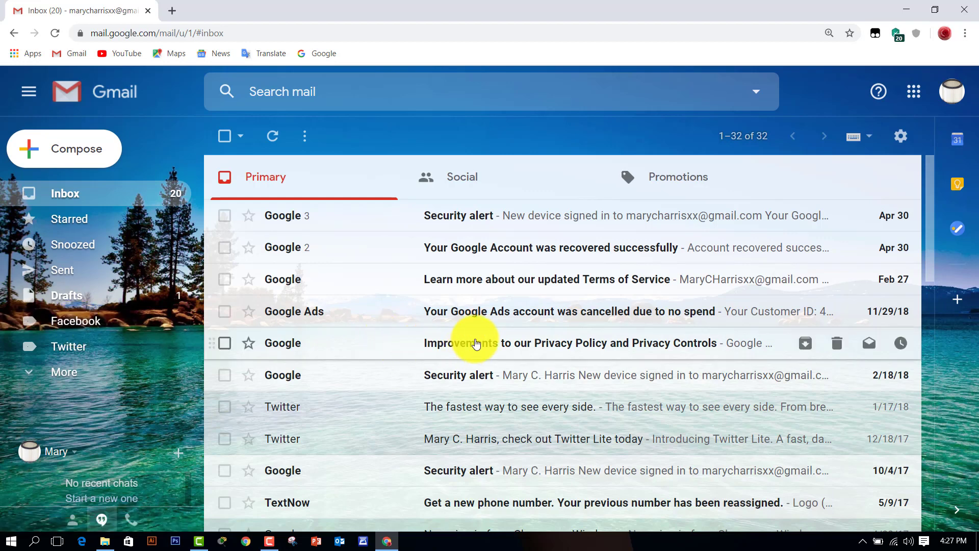
Look through the Inbox, and expand the full label list to open All Mail
scroll(476, 344, "down", 5)
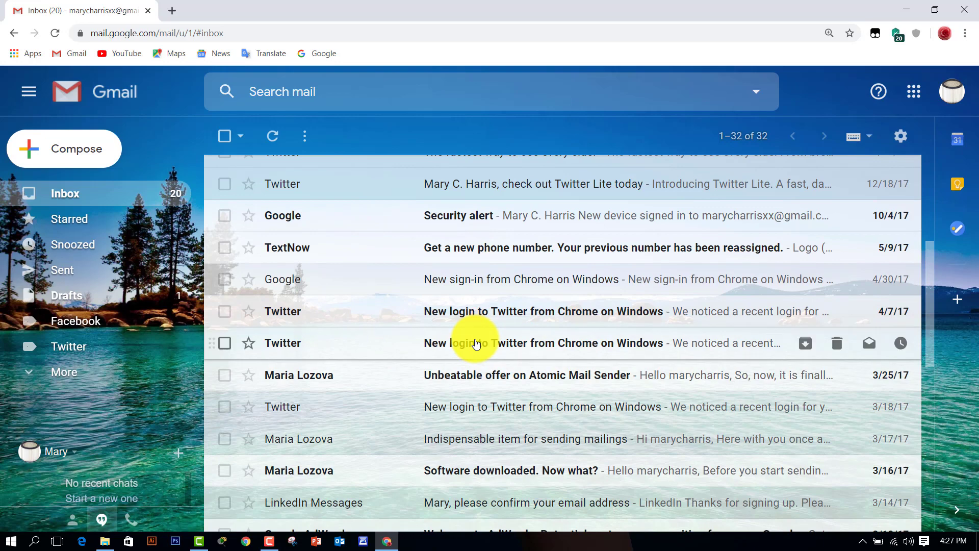
scroll(475, 344, "down", 4)
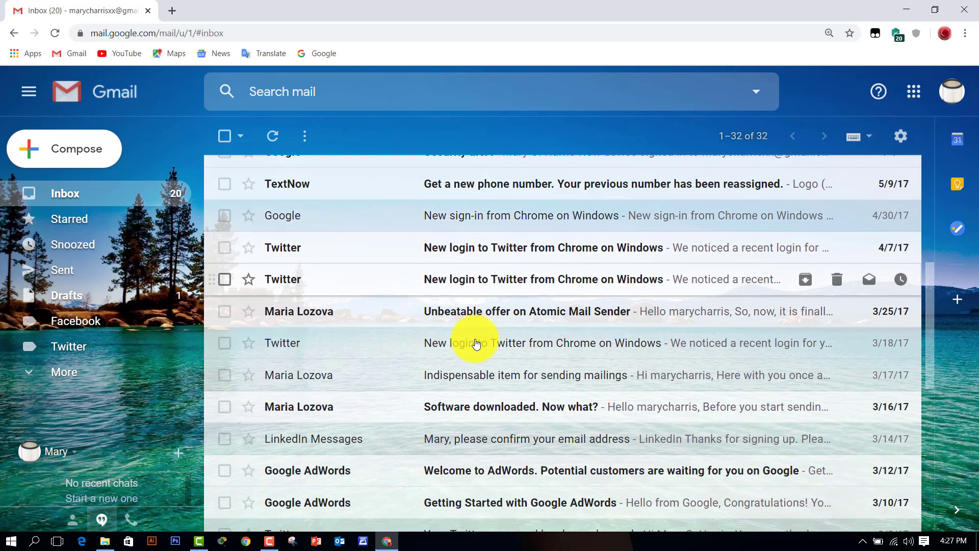
scroll(476, 344, "down", 6)
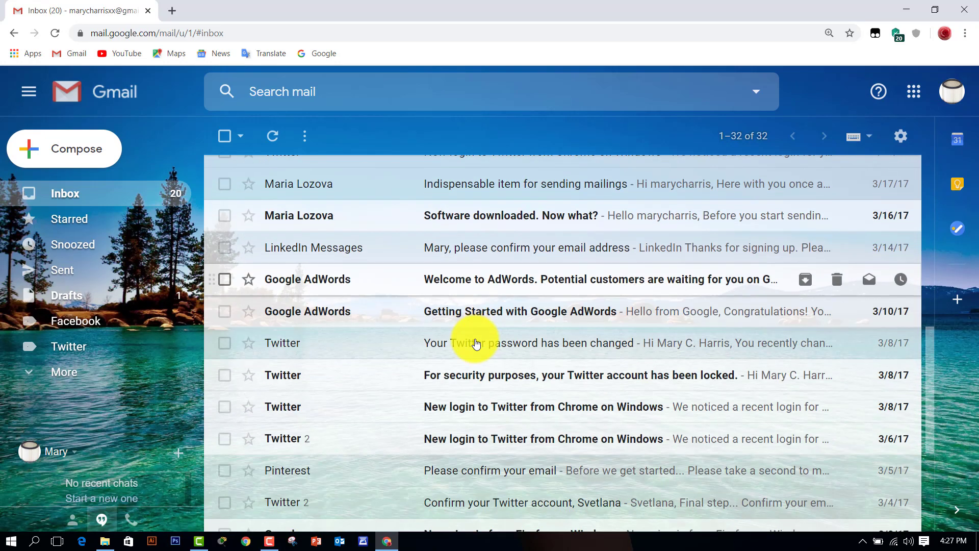
scroll(472, 338, "up", 6)
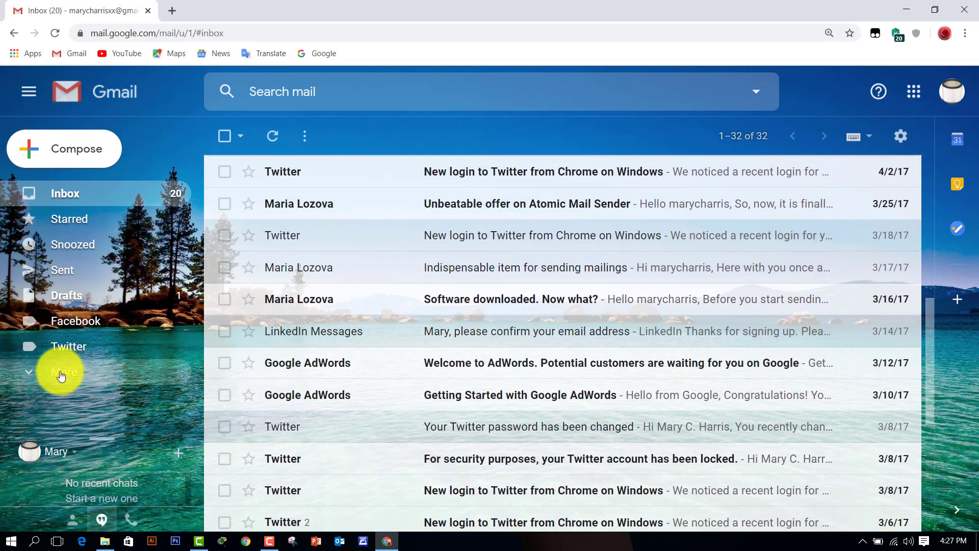
left_click(64, 375)
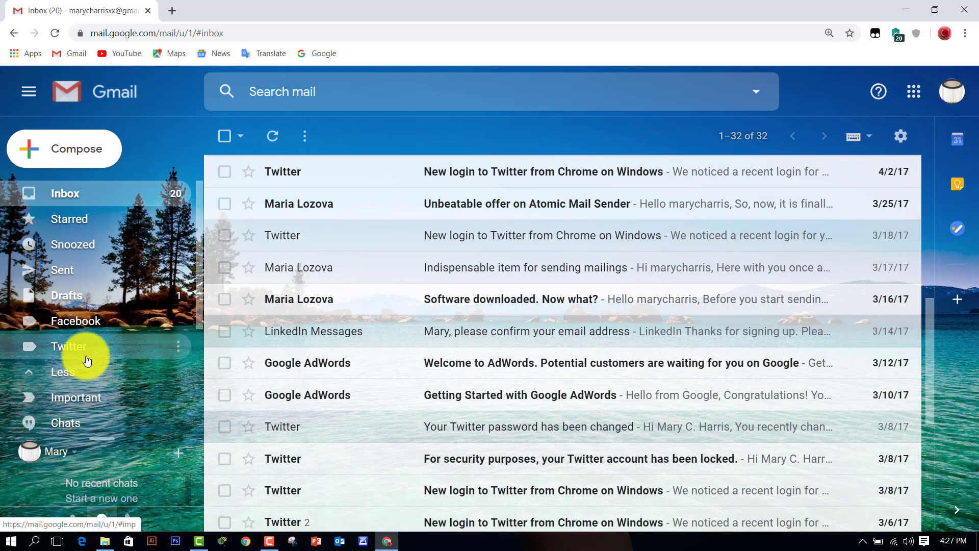
scroll(90, 335, "down", 2)
scroll(90, 335, "down", 2)
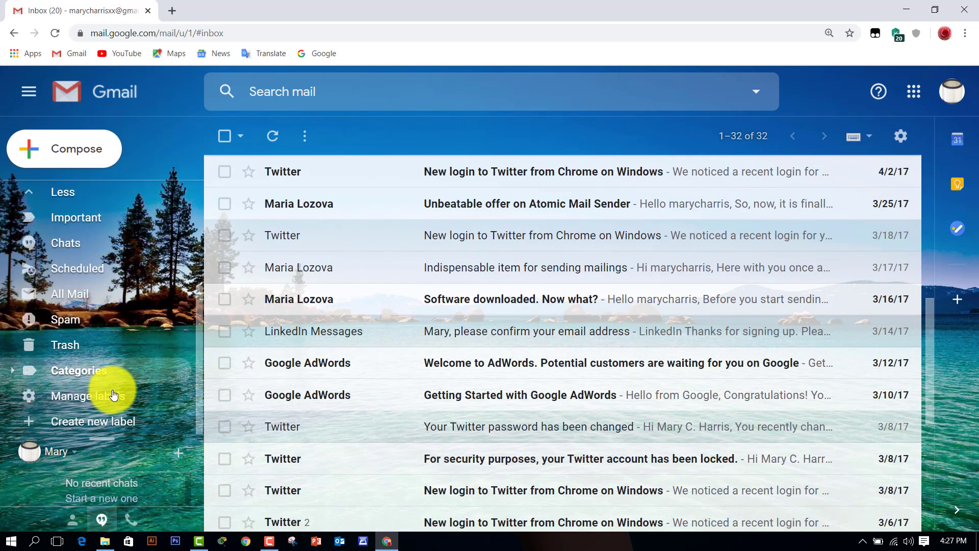
scroll(102, 377, "up", 4)
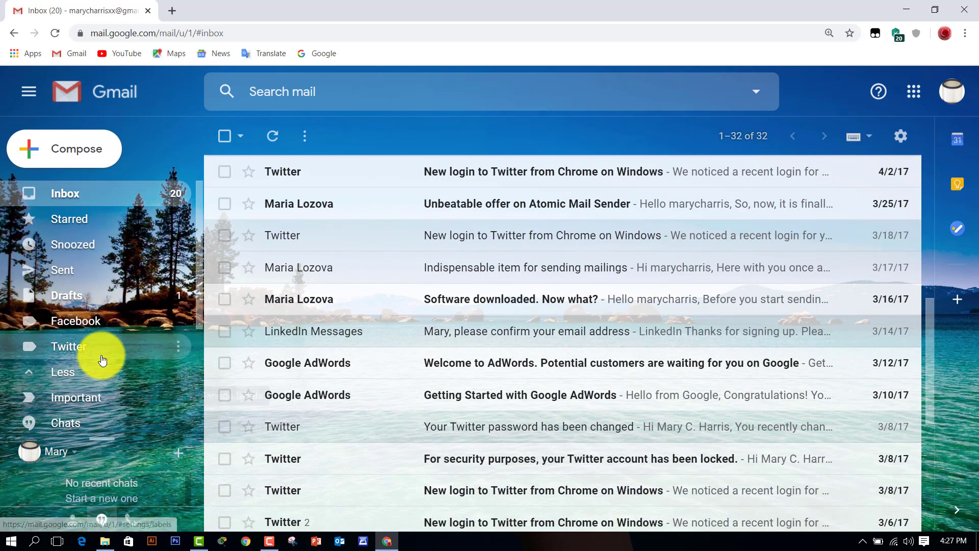
scroll(96, 374, "down", 1)
left_click(97, 410)
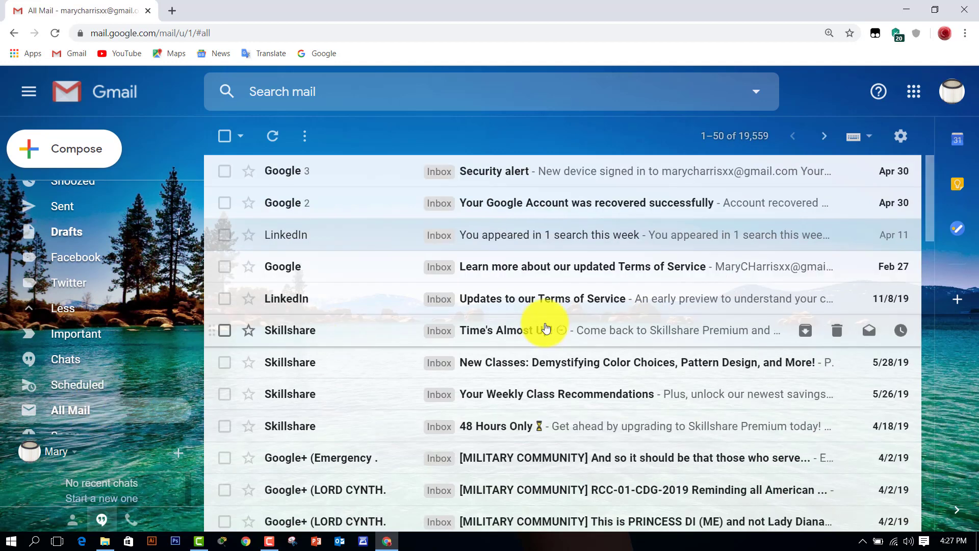
Find and open the Google+ message "[MILITARY COMMUNITY] Re-posting: Thank you to all that made..." in All Mail, and select its sender's e-mail address
scroll(507, 330, "down", 4)
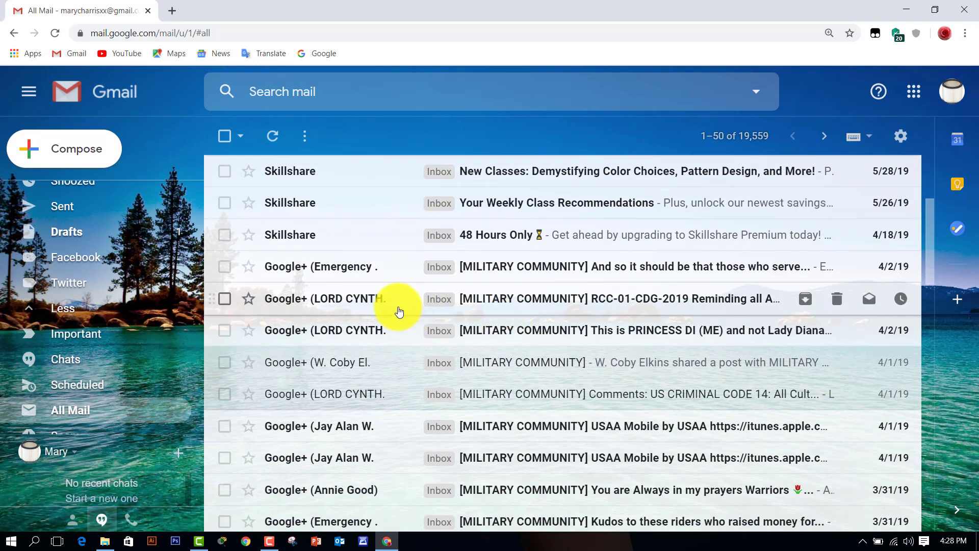
left_click(521, 269)
key("alt+Left")
scroll(530, 306, "down", 6)
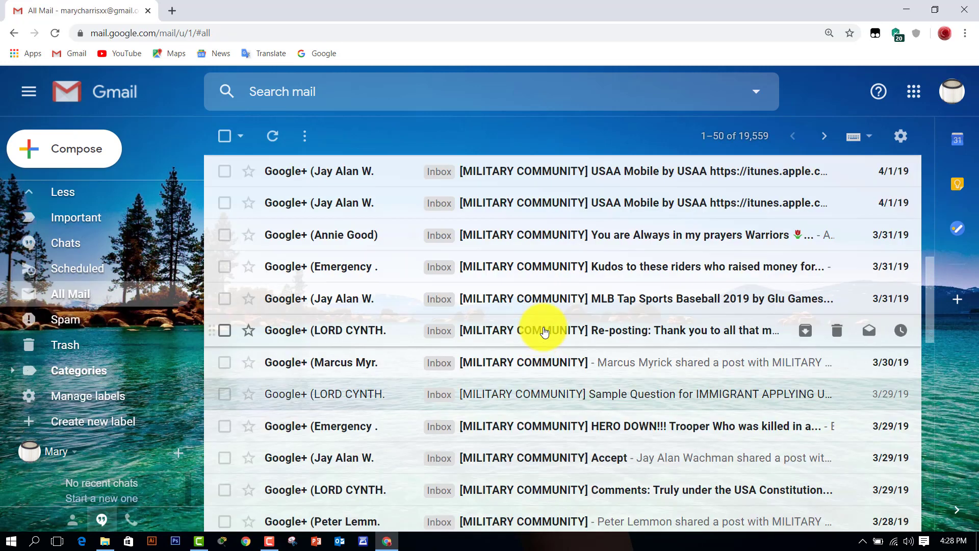
left_click(541, 328)
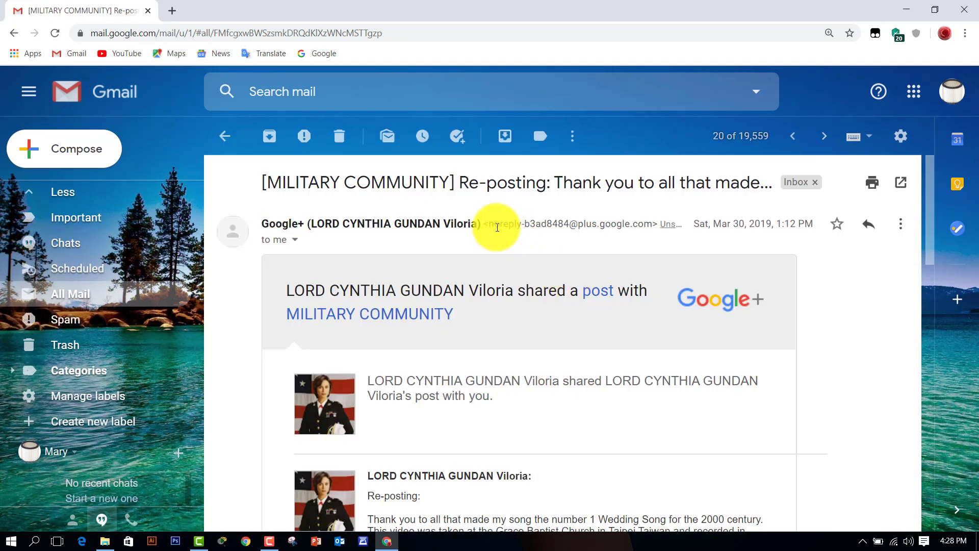
left_click_drag(487, 223, 650, 223)
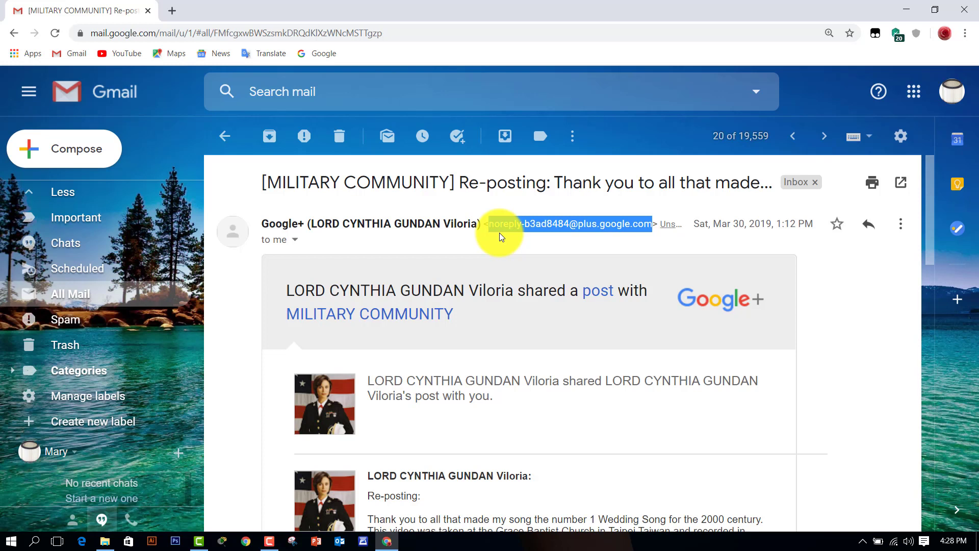
Copy the Google+ sender's address and start a filter for messages like this one, with that sender as the From criterion
right_click(539, 221)
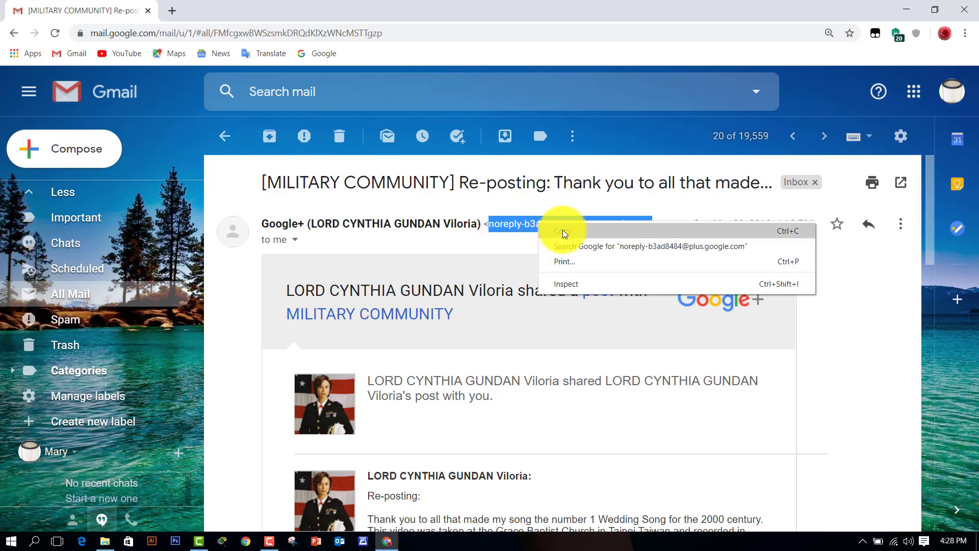
left_click(562, 229)
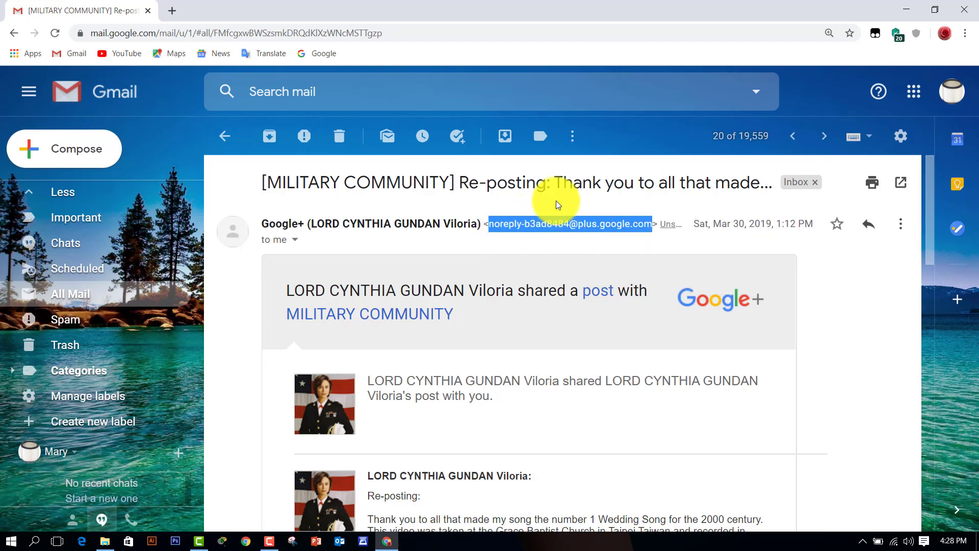
left_click(572, 136)
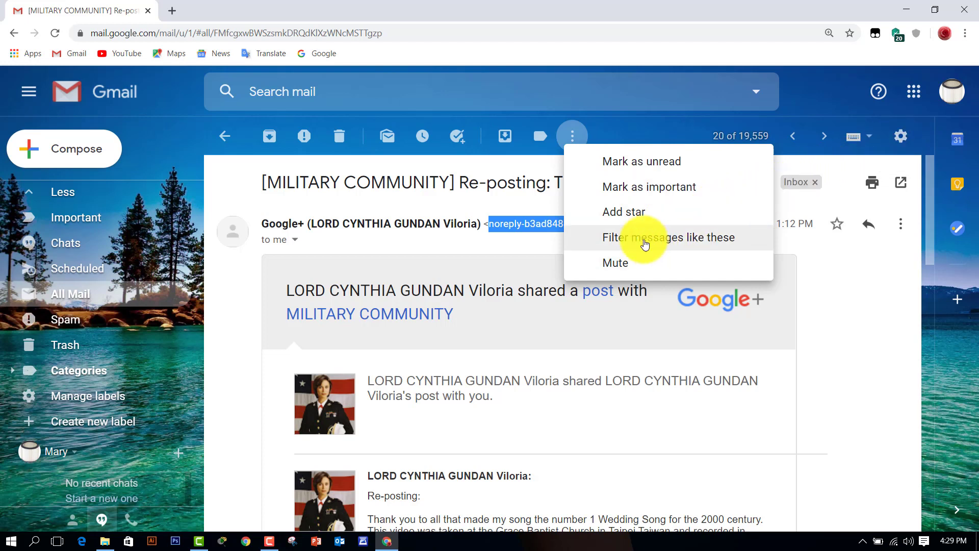
left_click(572, 136)
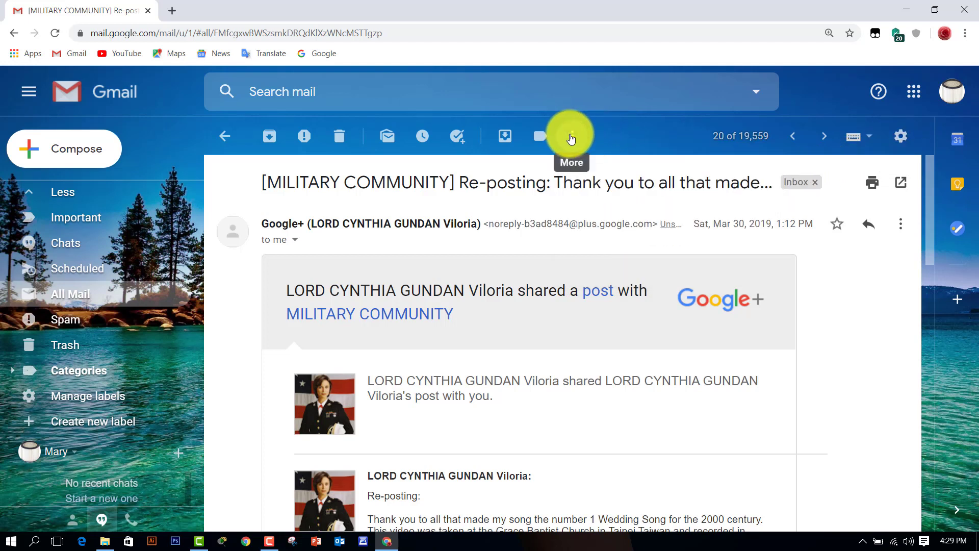
left_click(572, 137)
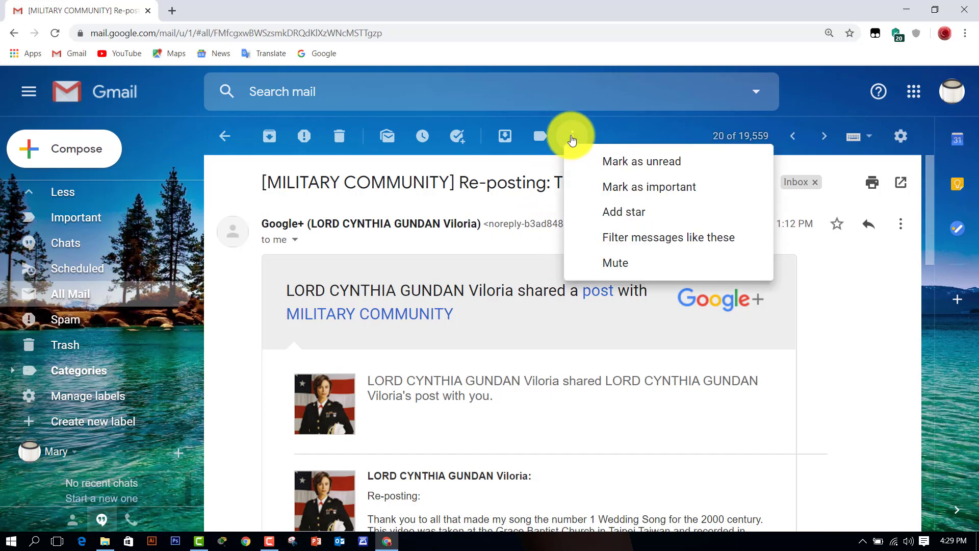
left_click(690, 241)
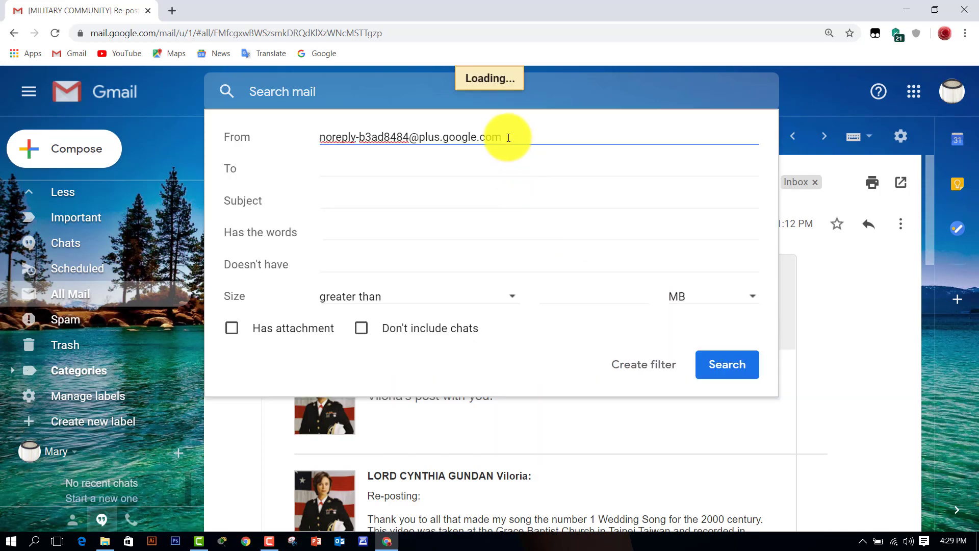
left_click_drag(498, 136, 316, 136)
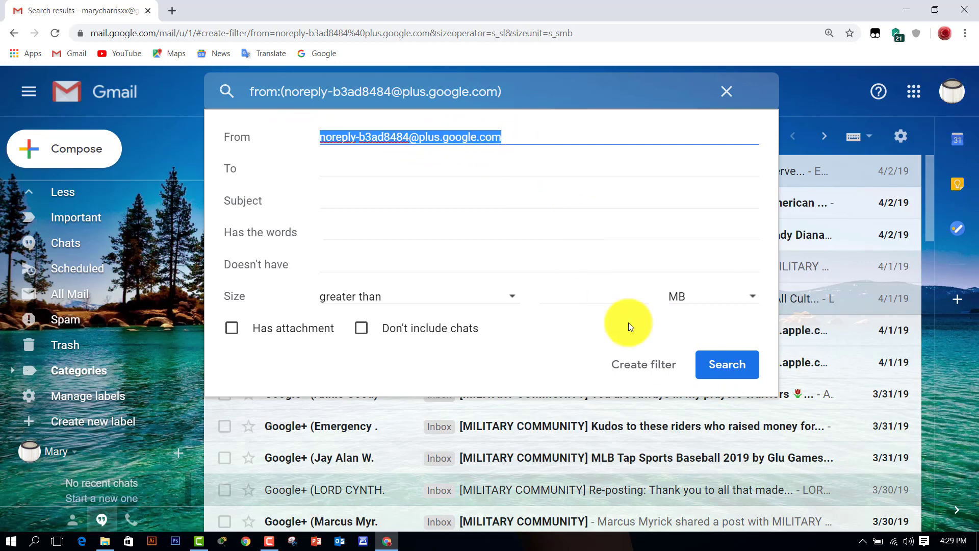
Create the filter for the Google+ sender with the "Delete it" action, and dismiss the notice
left_click(646, 369)
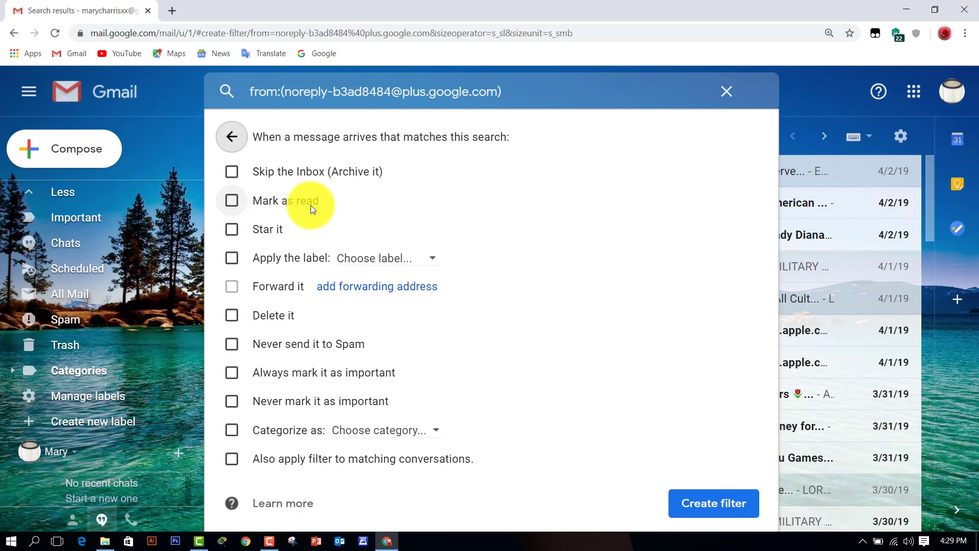
left_click(232, 316)
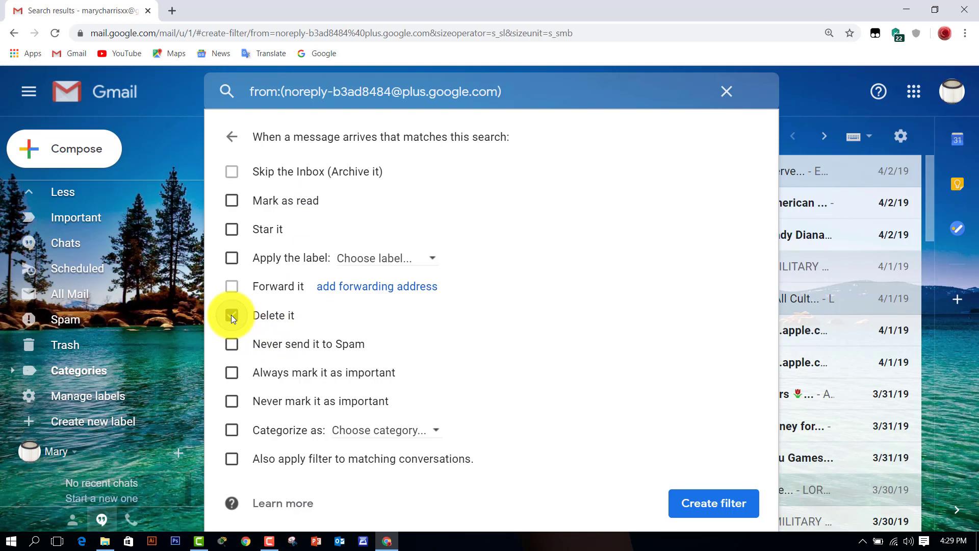
left_click(727, 505)
left_click(719, 504)
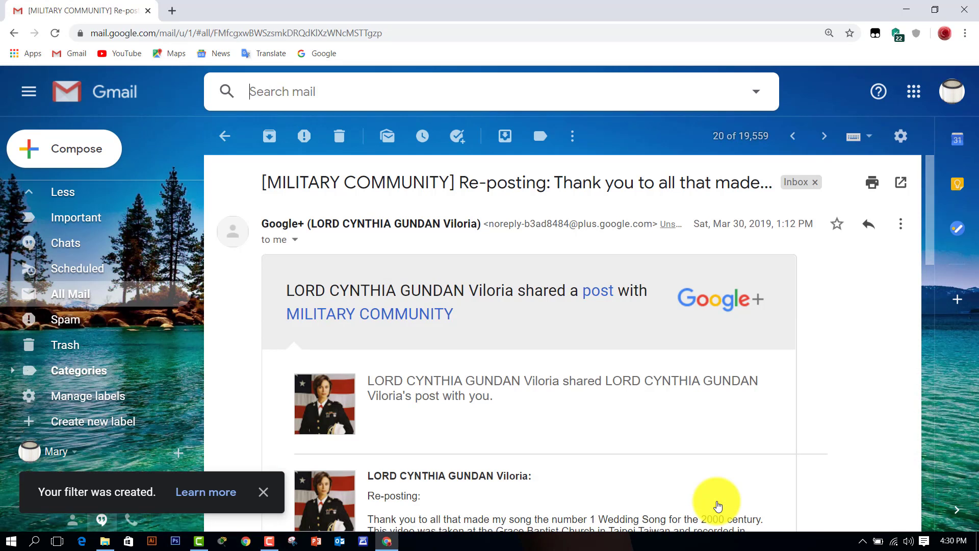
left_click(263, 492)
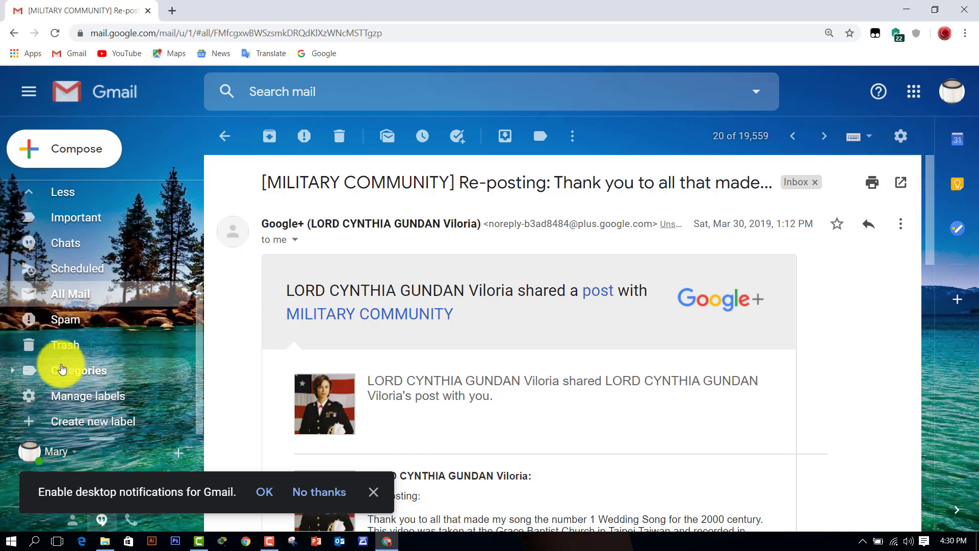
Open the Skillshare message "Your Weekly Class Recommendations" from All Mail and copy its sender's e-mail address
left_click(75, 297)
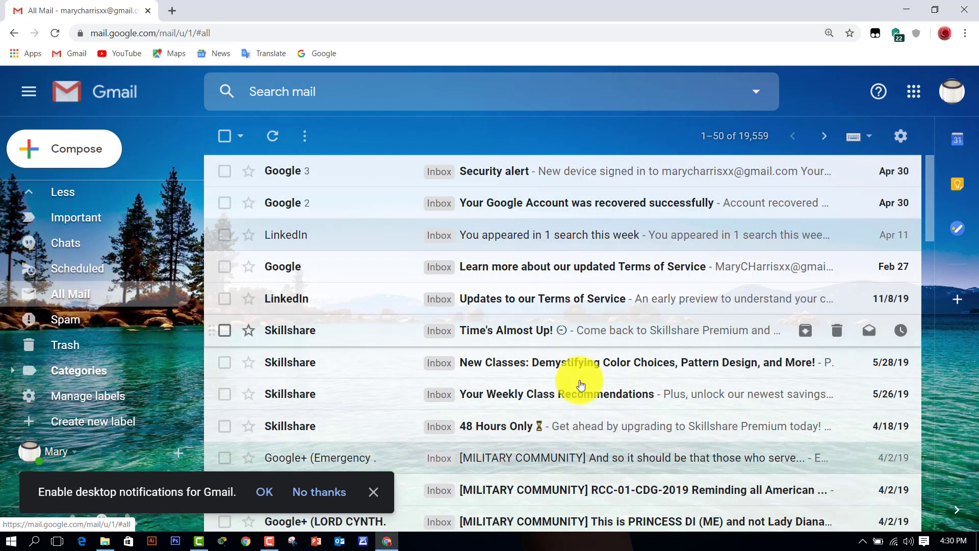
scroll(595, 324, "down", 3)
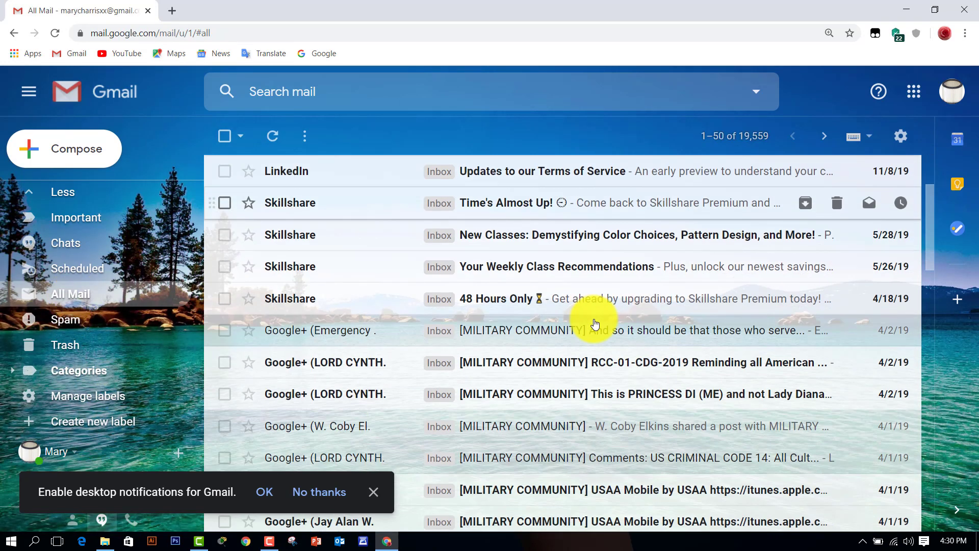
left_click(538, 267)
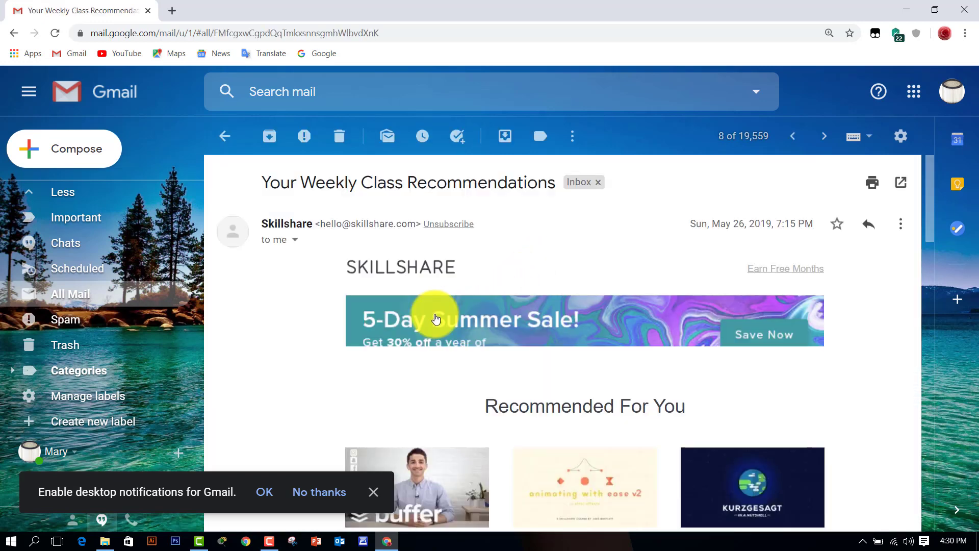
left_click_drag(320, 223, 406, 218)
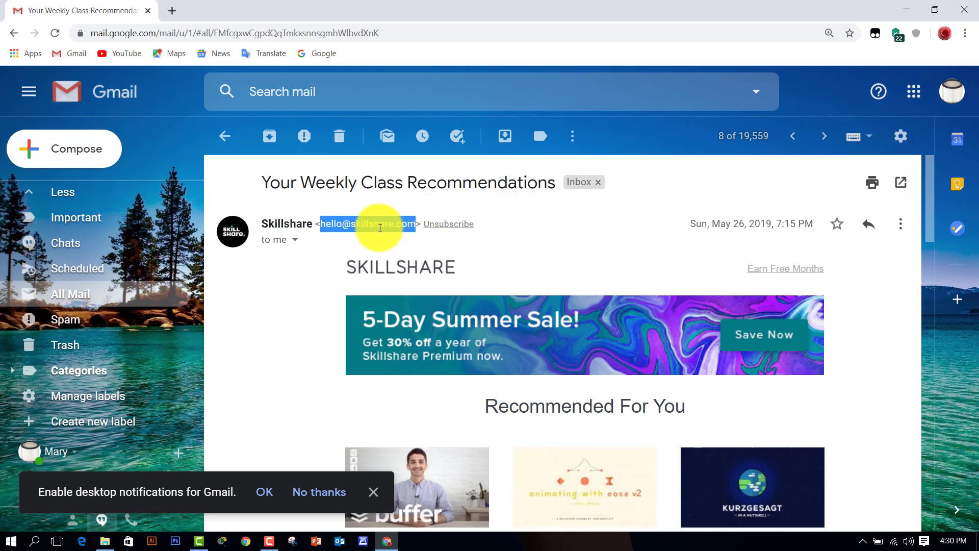
right_click(373, 222)
left_click(398, 231)
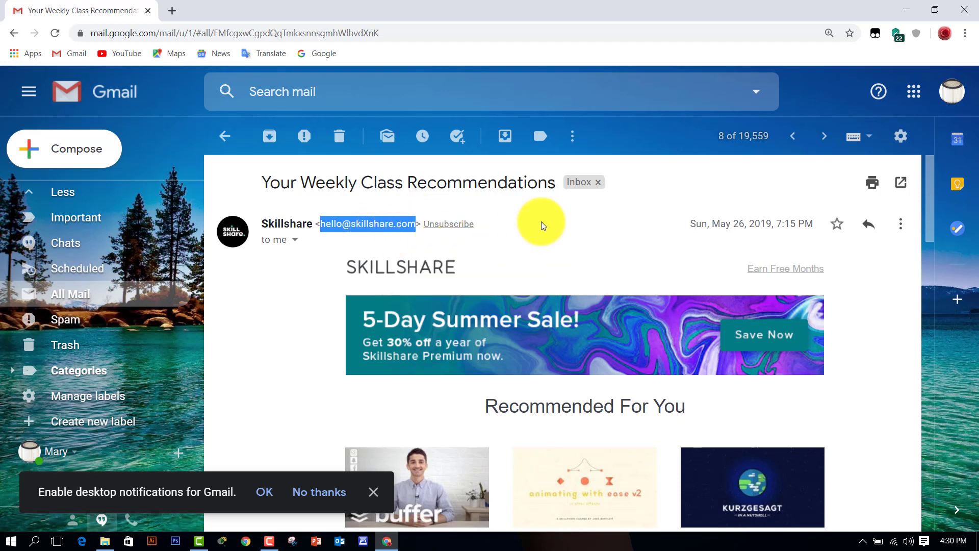
Create a filter for messages from the Skillshare sender with the "Delete it" action, and dismiss the notices
left_click(572, 137)
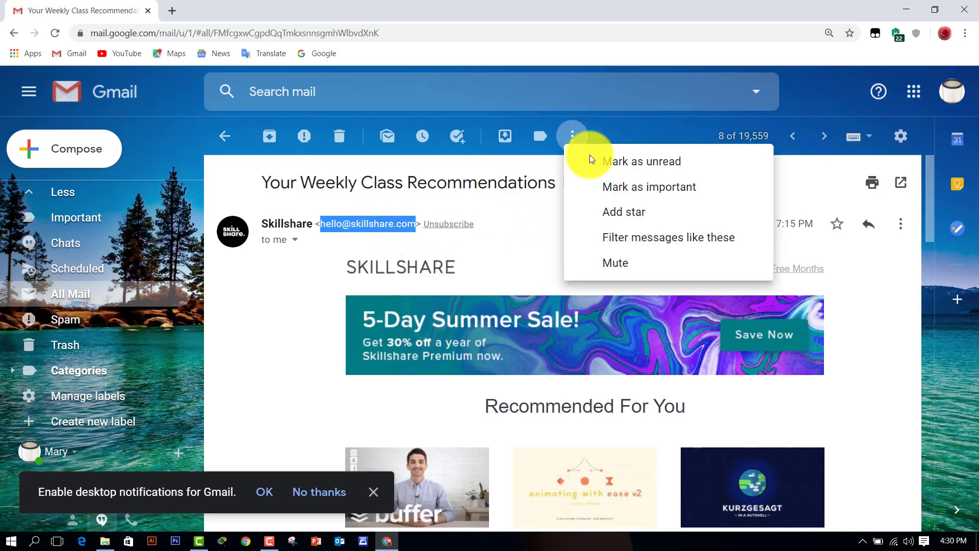
left_click(684, 240)
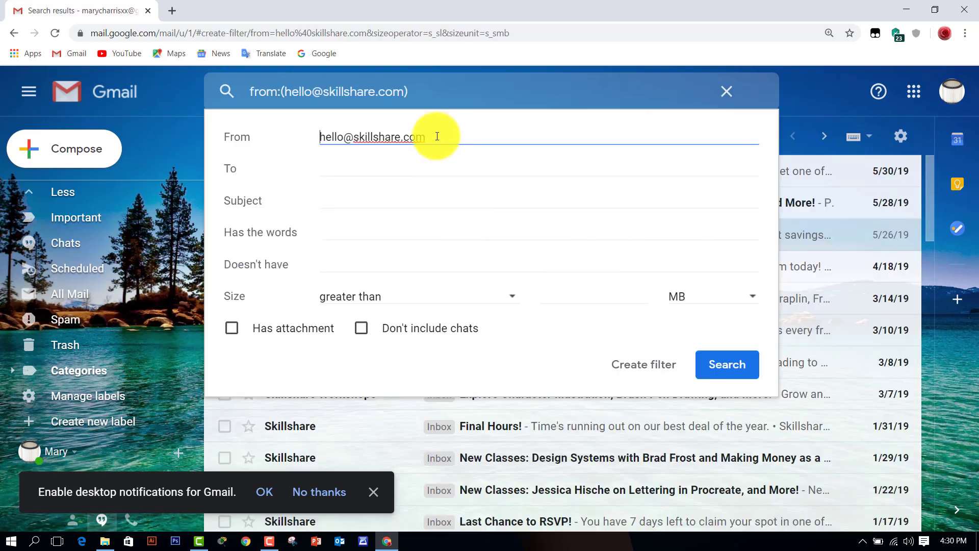
left_click(648, 368)
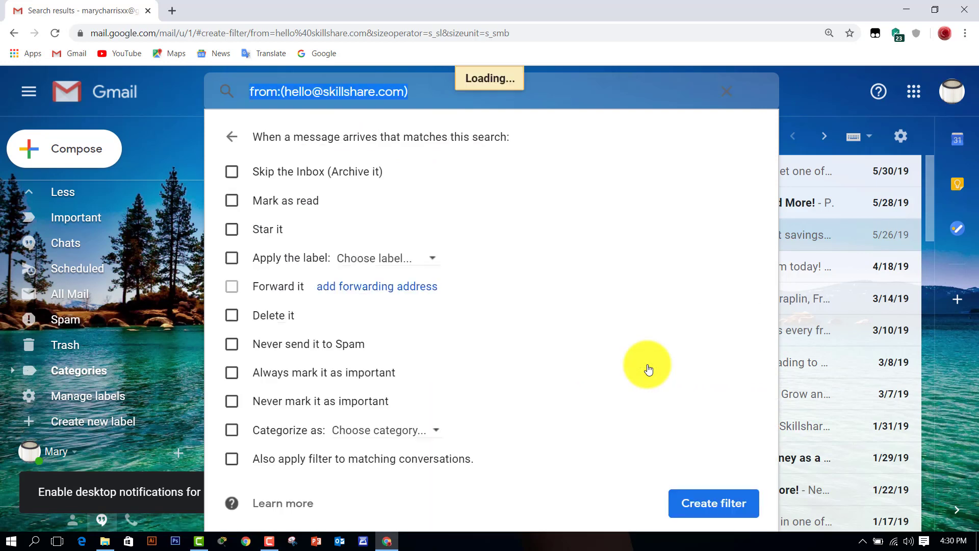
left_click(230, 314)
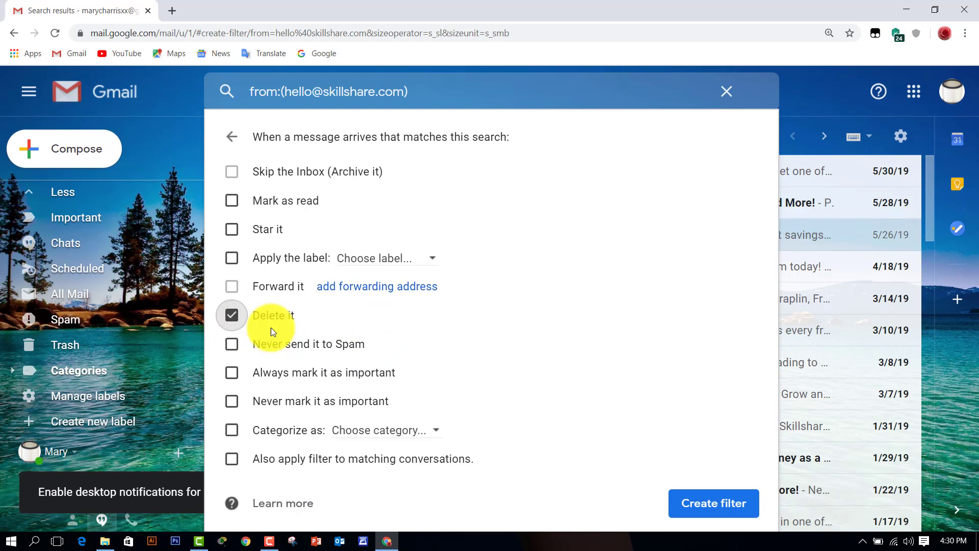
left_click(724, 504)
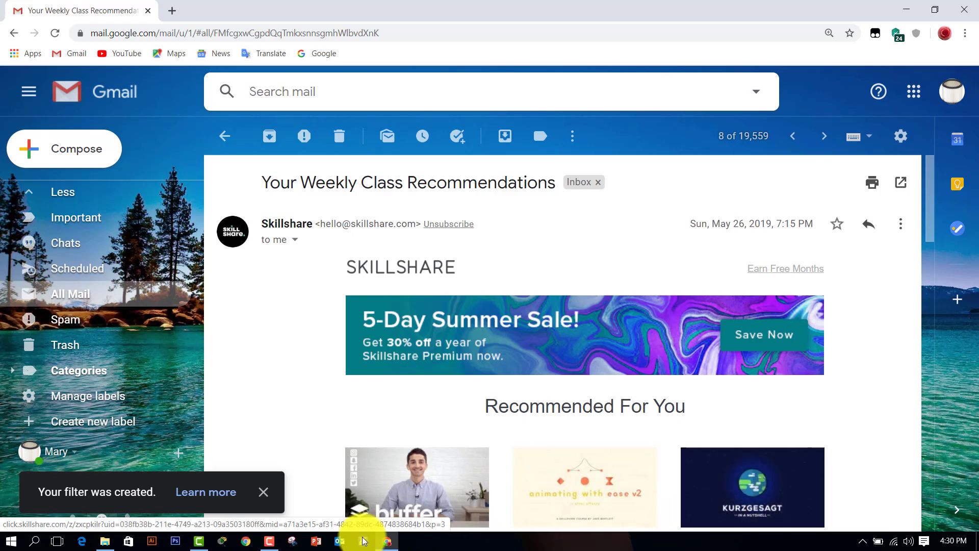
left_click(263, 490)
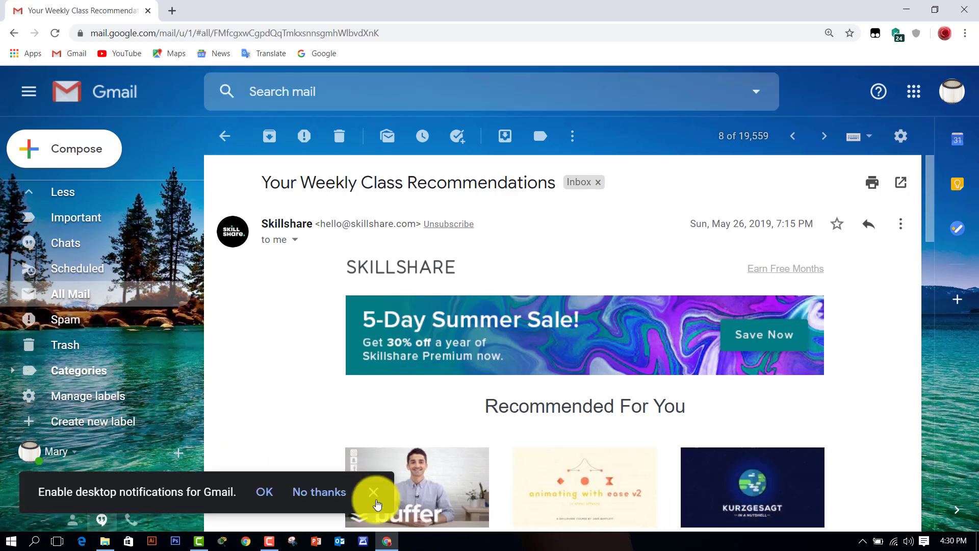
left_click(375, 493)
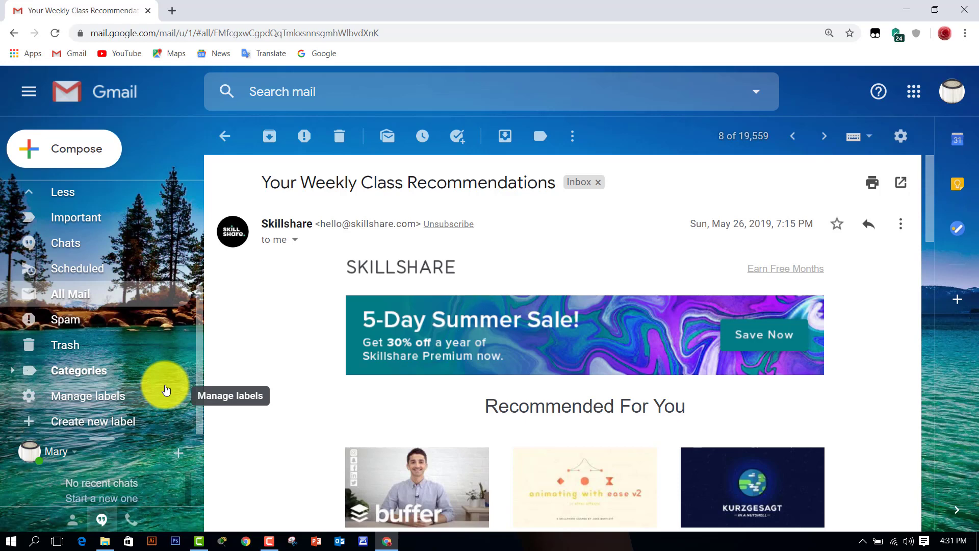
Return to All Mail and look through the message list
left_click(83, 296)
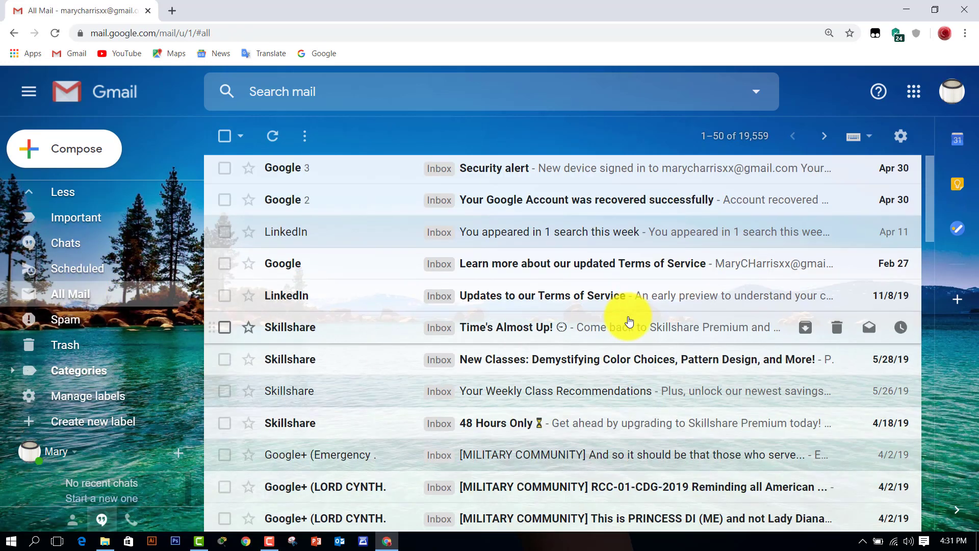
scroll(629, 321, "down", 9)
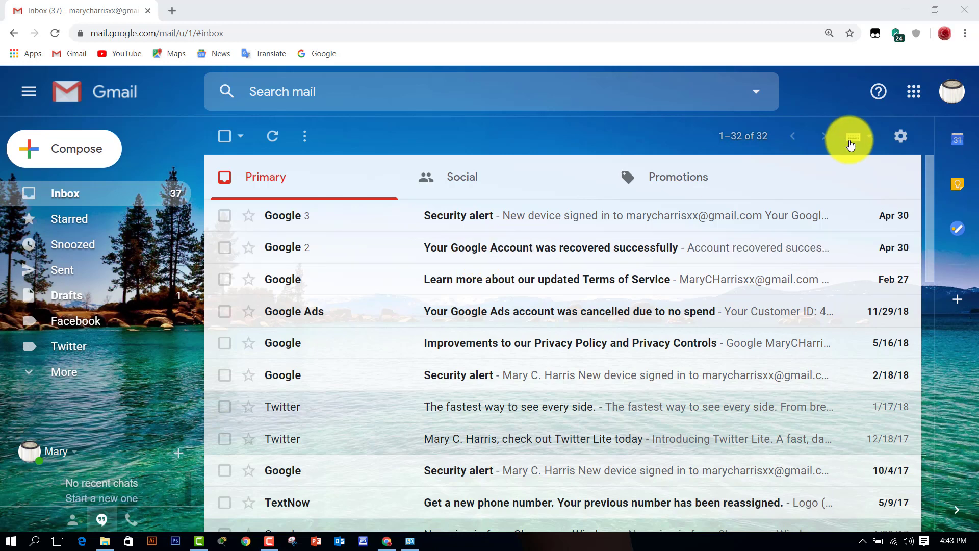
Open the Filters and Blocked Addresses section of the Gmail settings
left_click(900, 138)
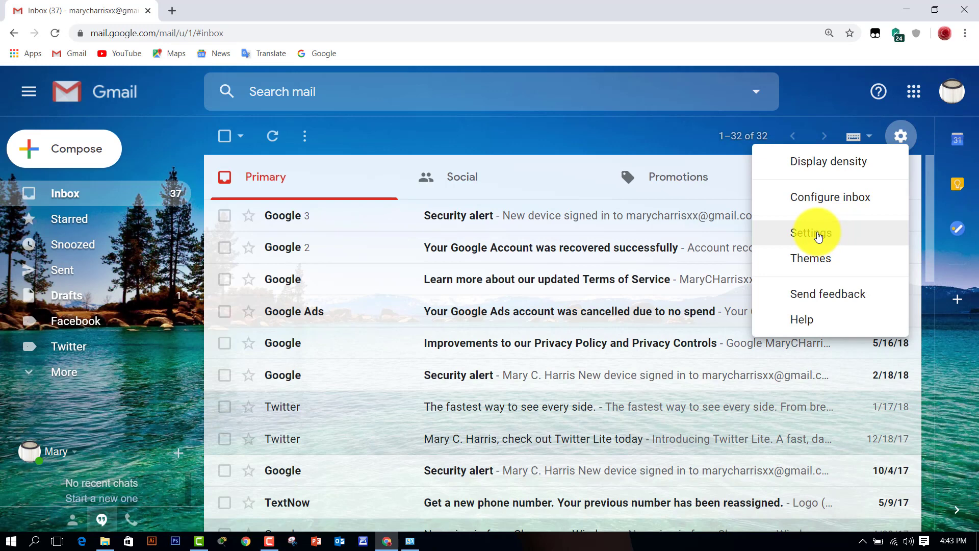
left_click(819, 236)
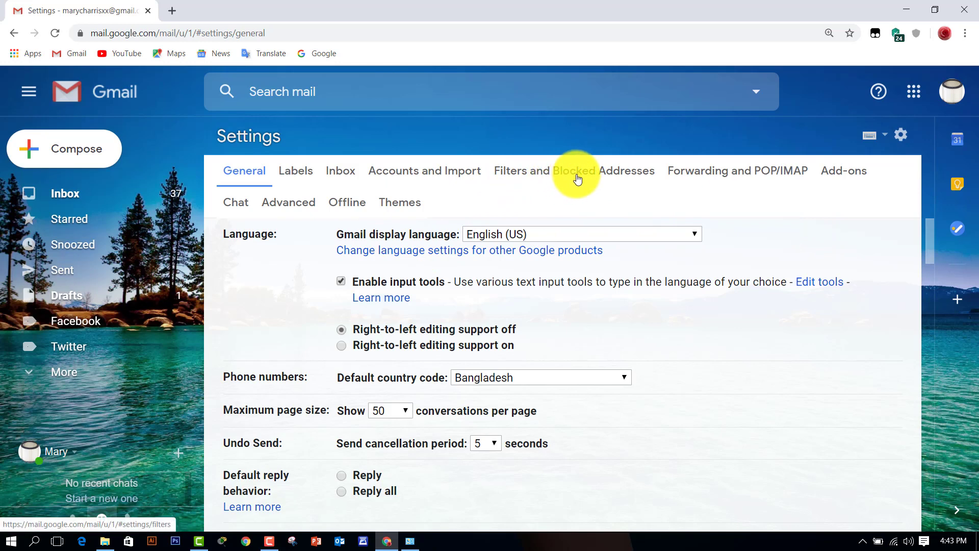
left_click(575, 174)
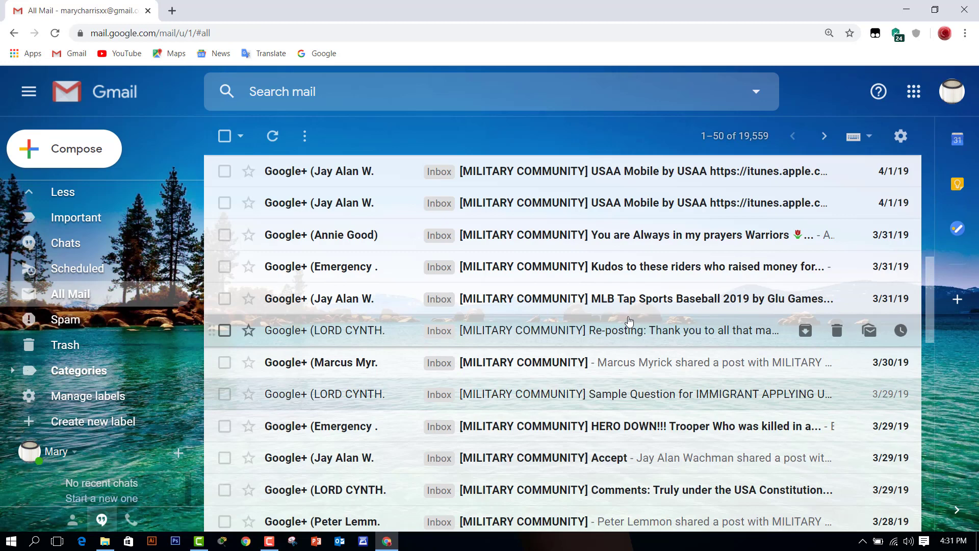
Look through the older Google+ messages in All Mail
left_click(629, 320)
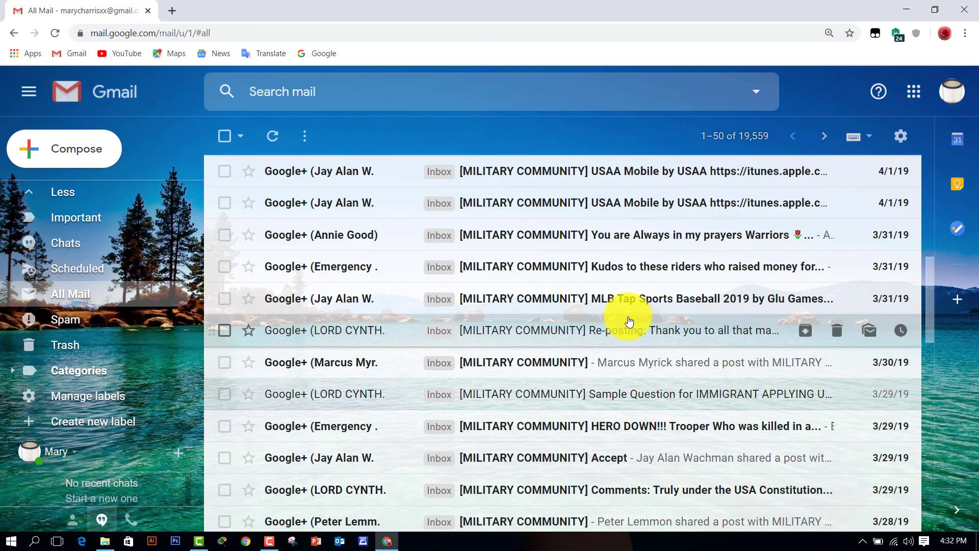
scroll(629, 321, "down", 9)
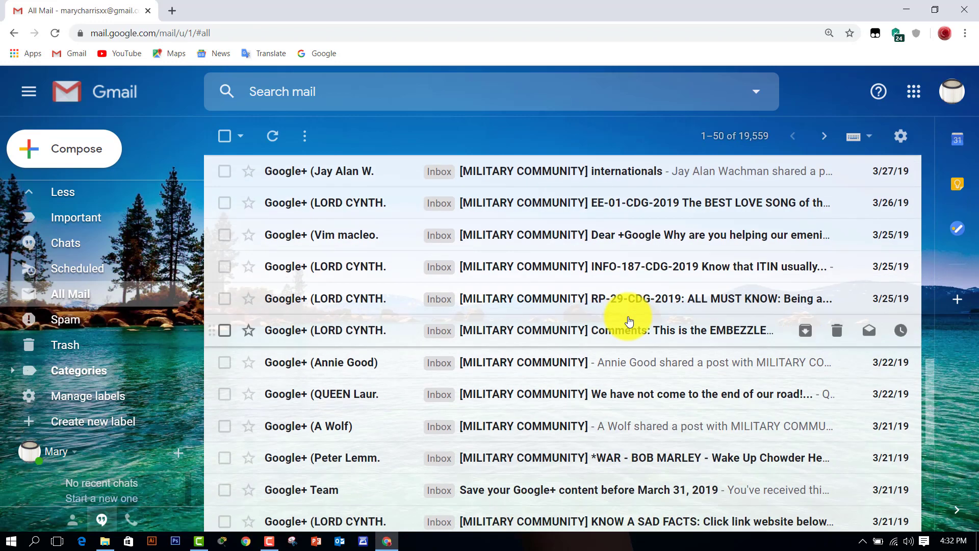
scroll(629, 320, "down", 3)
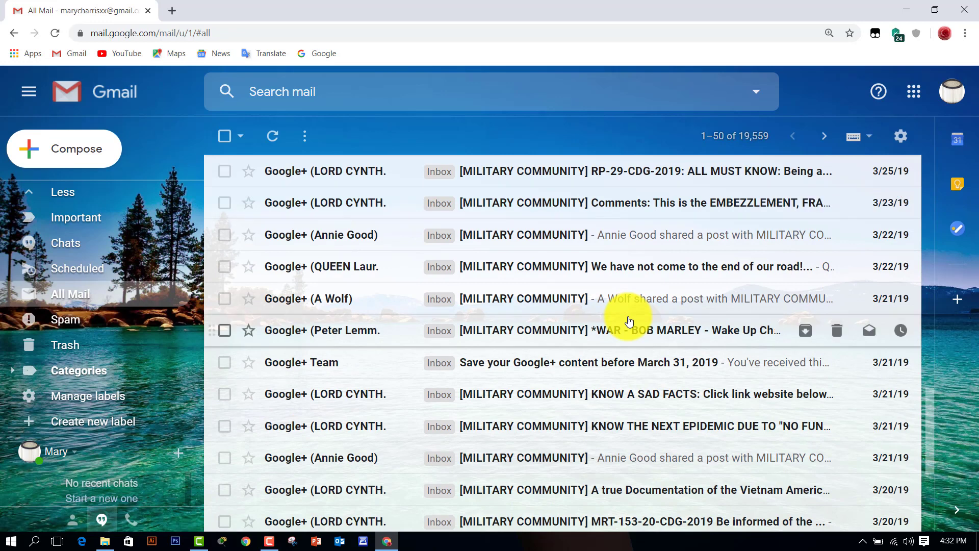